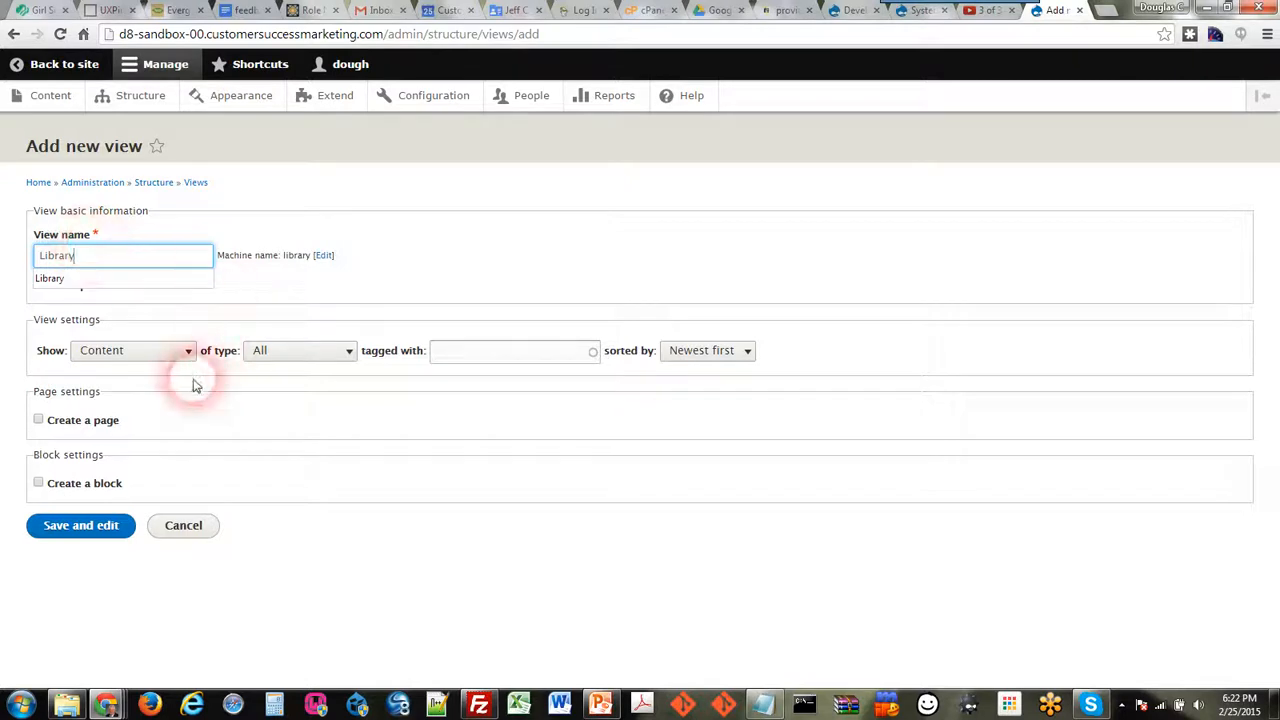
Set the new view to show Content of type Research Paper, unsorted.
click(107, 352)
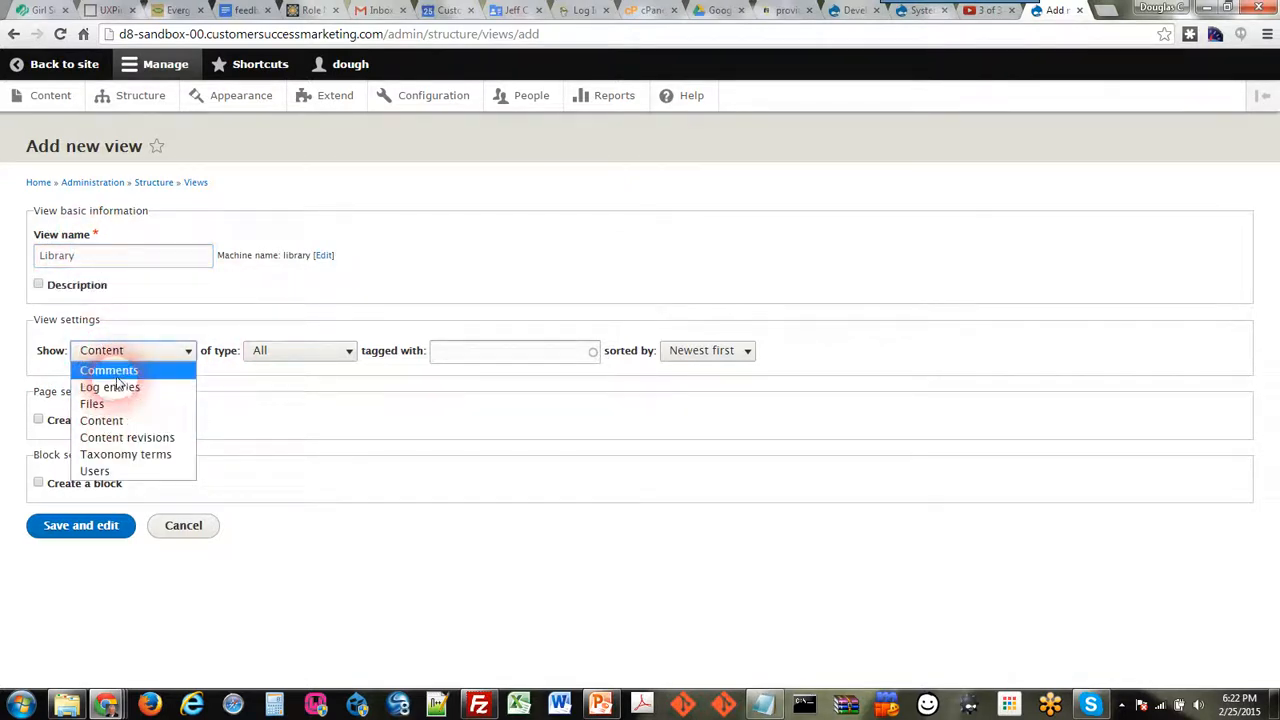
click(176, 418)
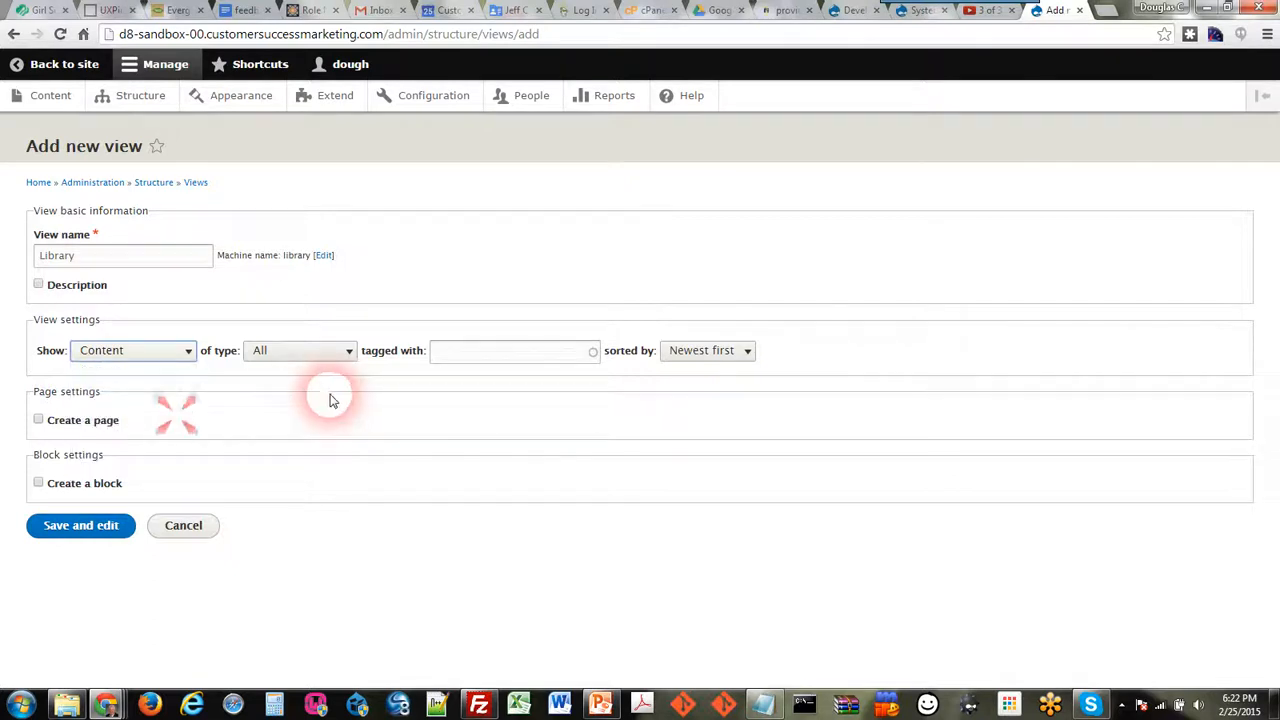
click(274, 350)
click(306, 422)
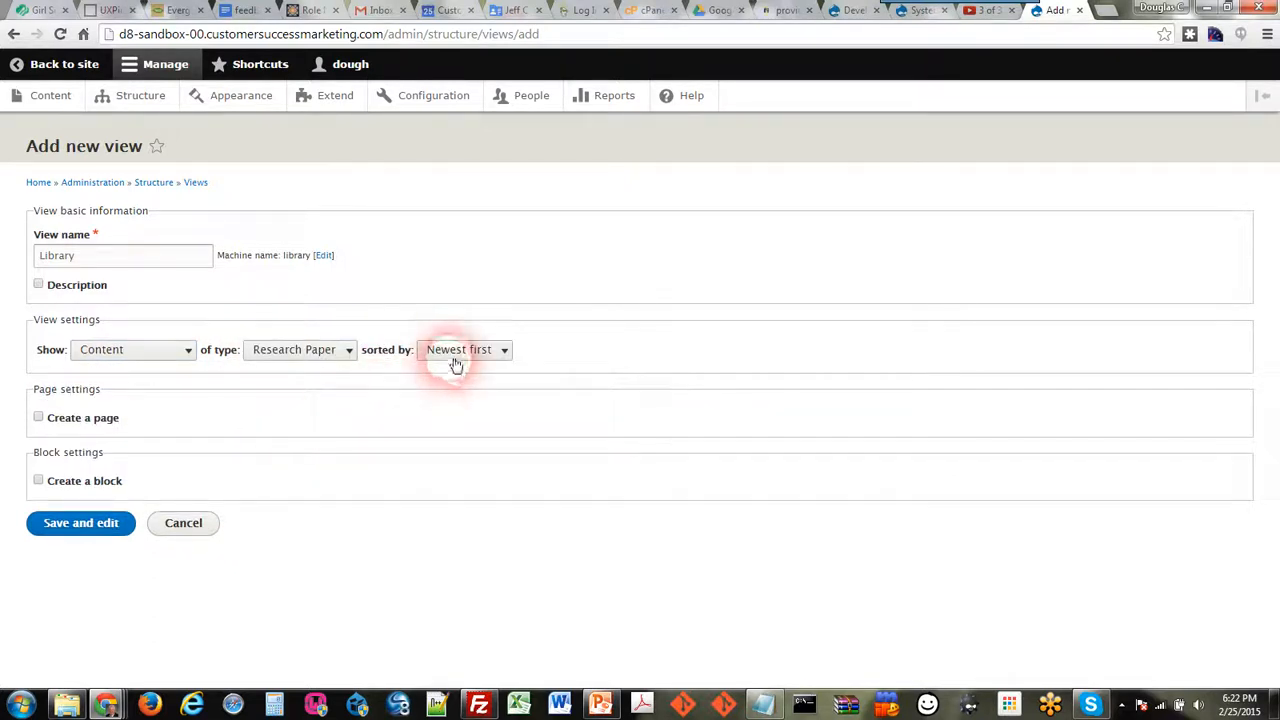
click(450, 358)
click(455, 366)
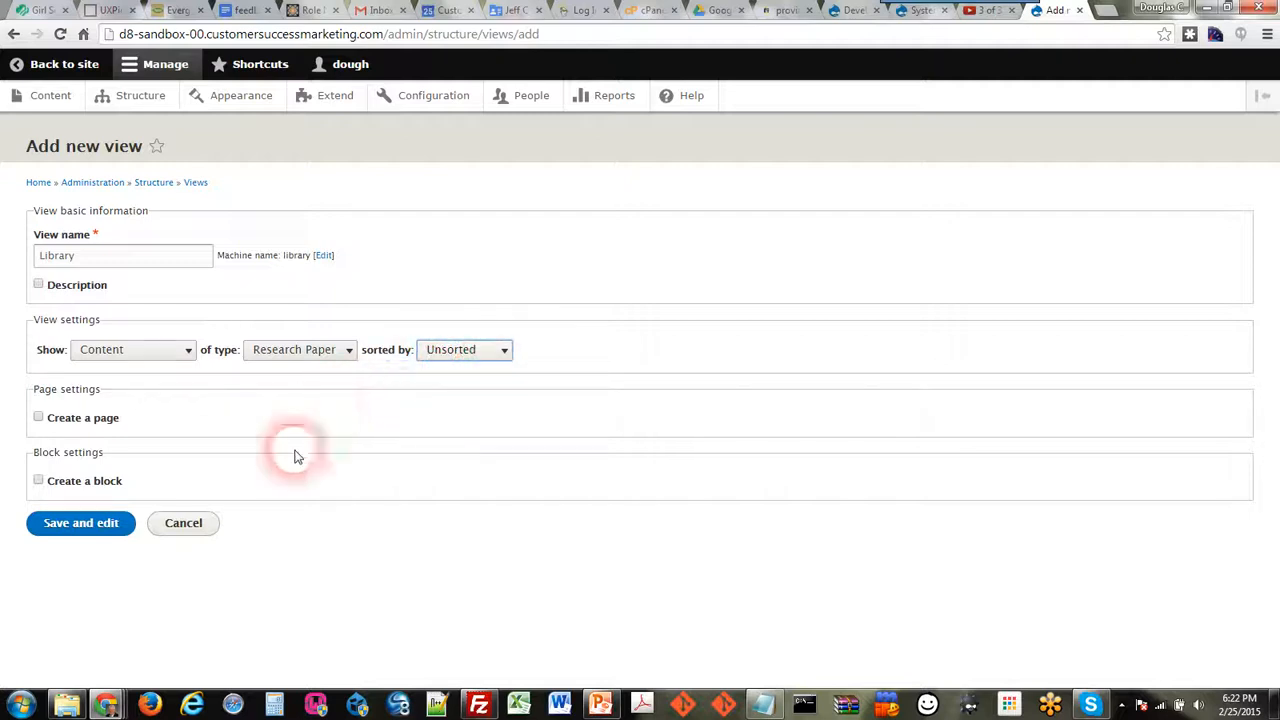
Create a page for the Library view with the display format Unformatted list of teasers.
click(39, 418)
scroll(674, 468, down, 2)
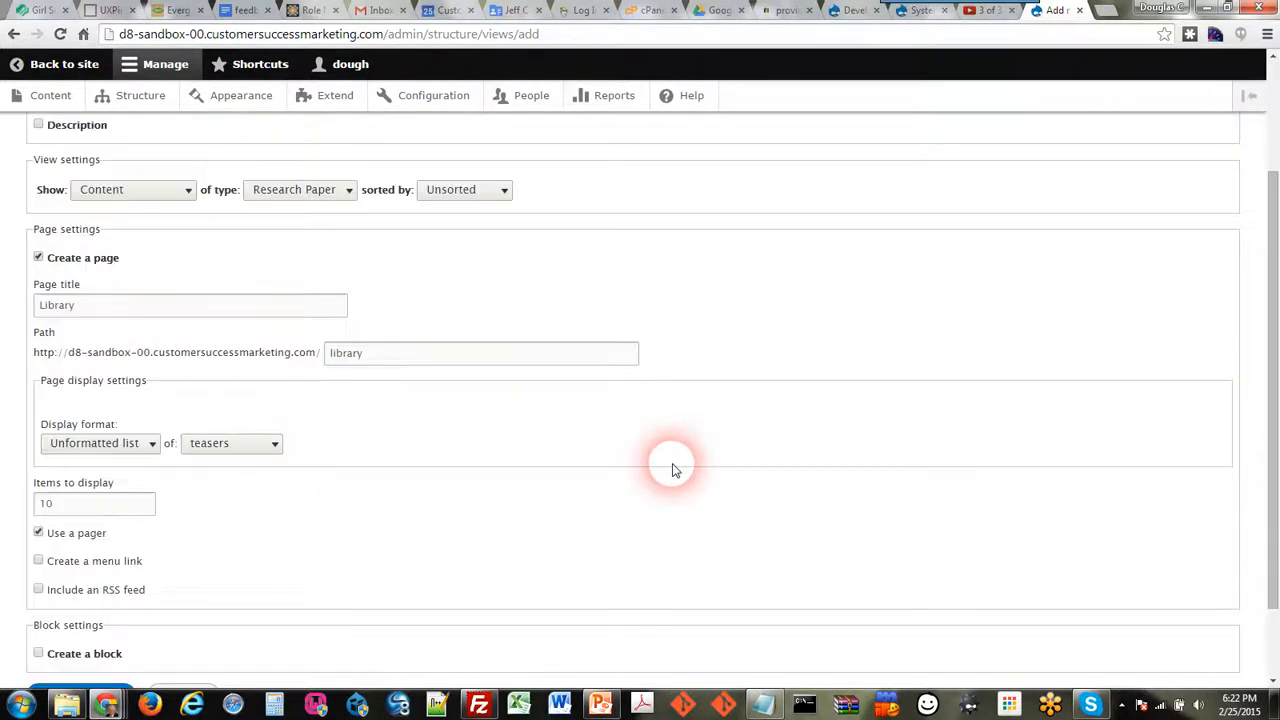
scroll(674, 468, down, 1)
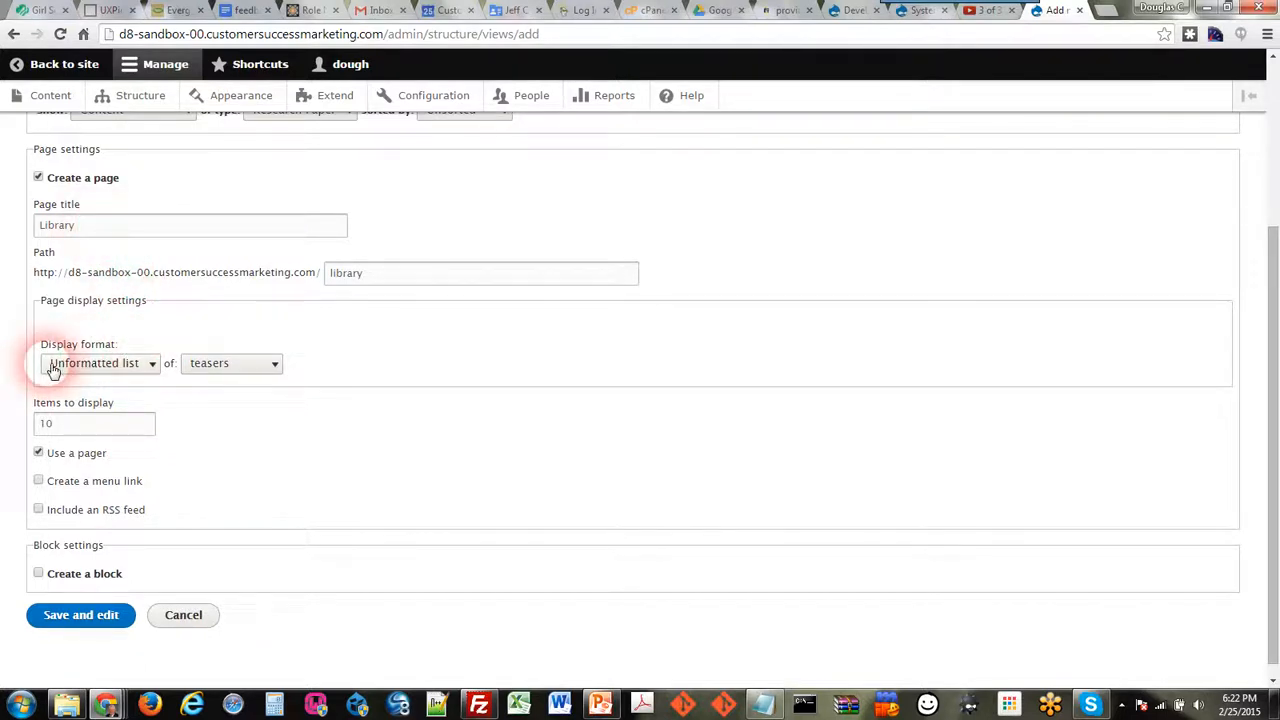
click(93, 366)
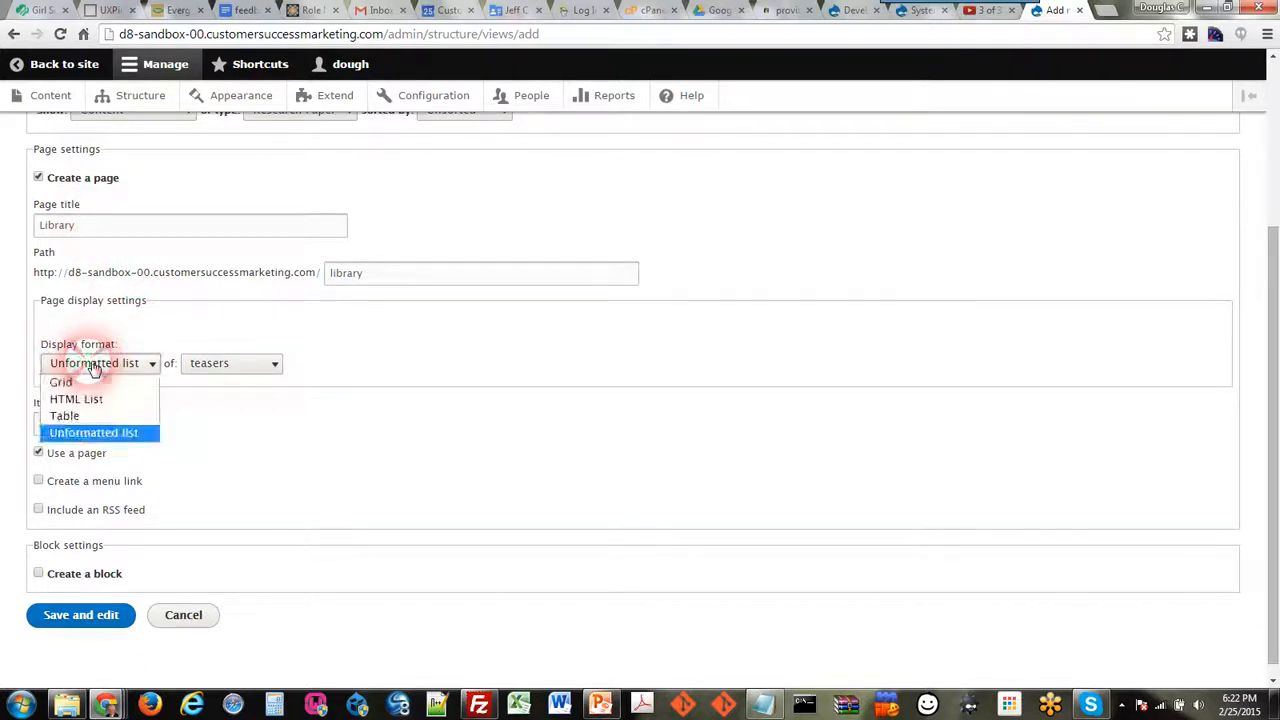
click(93, 432)
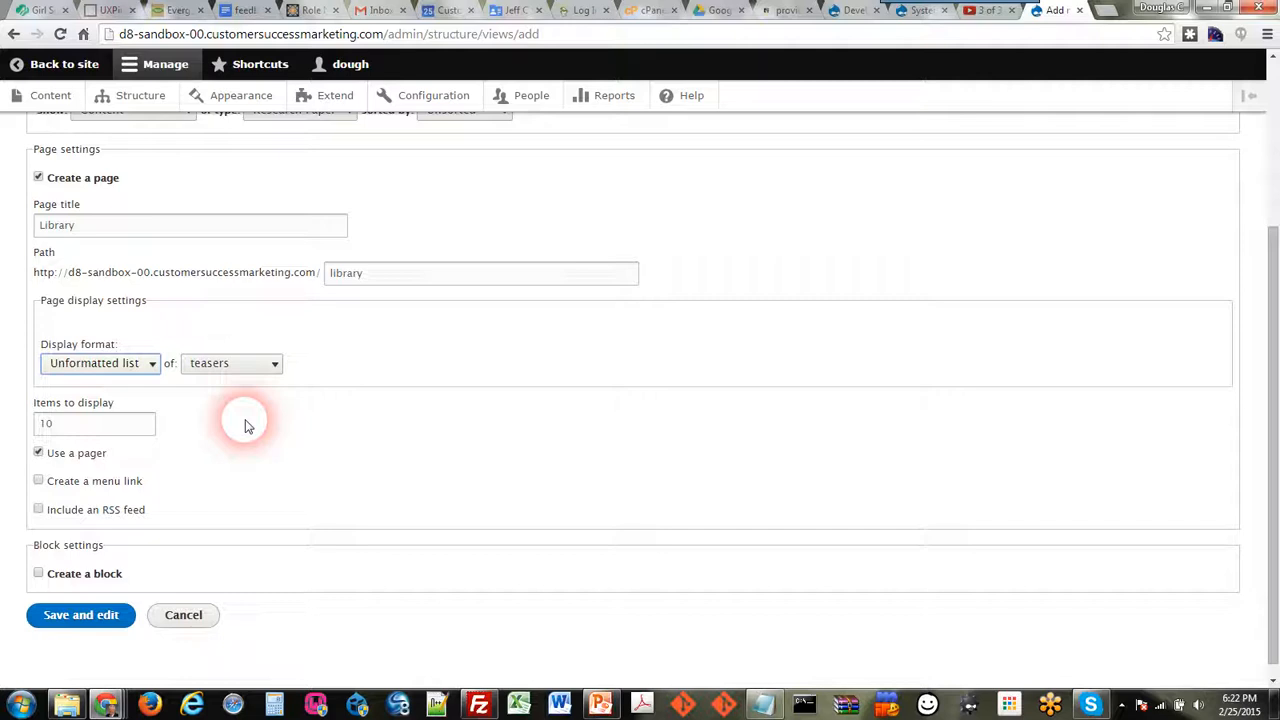
scroll(235, 448, down, 1)
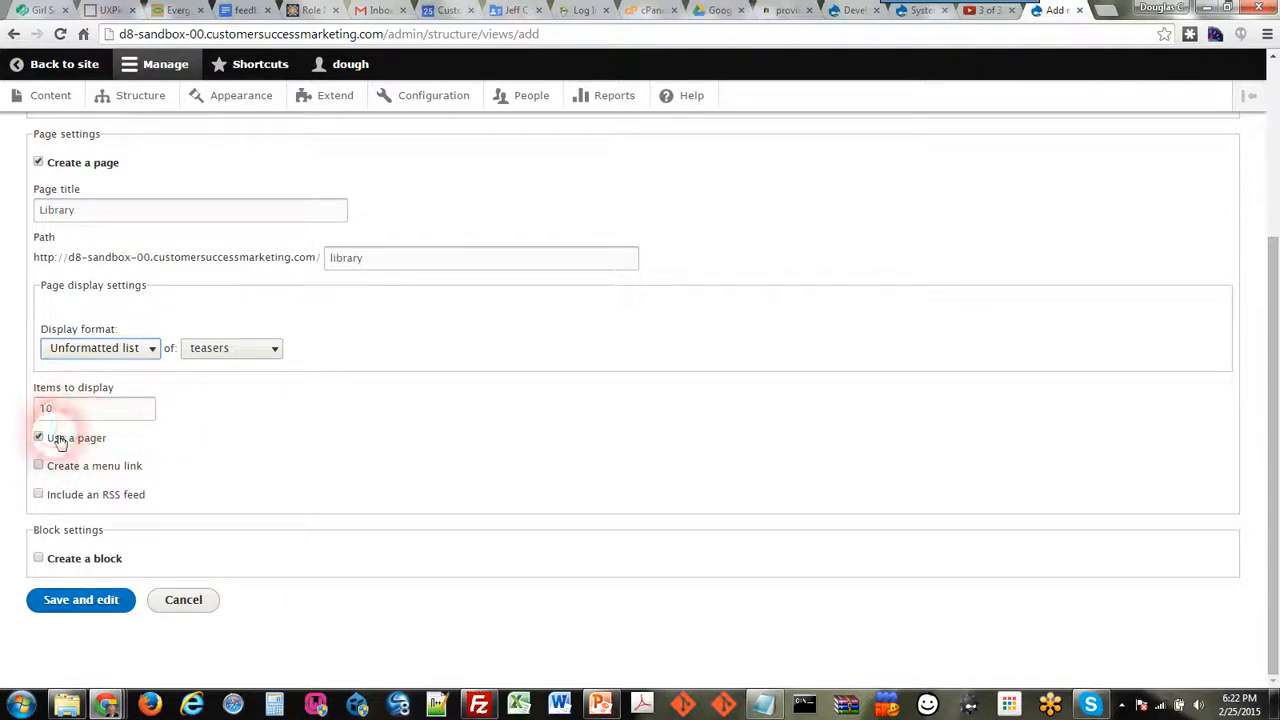
Create a menu link for the page in the Main navigation menu and save the view to continue editing it.
click(39, 466)
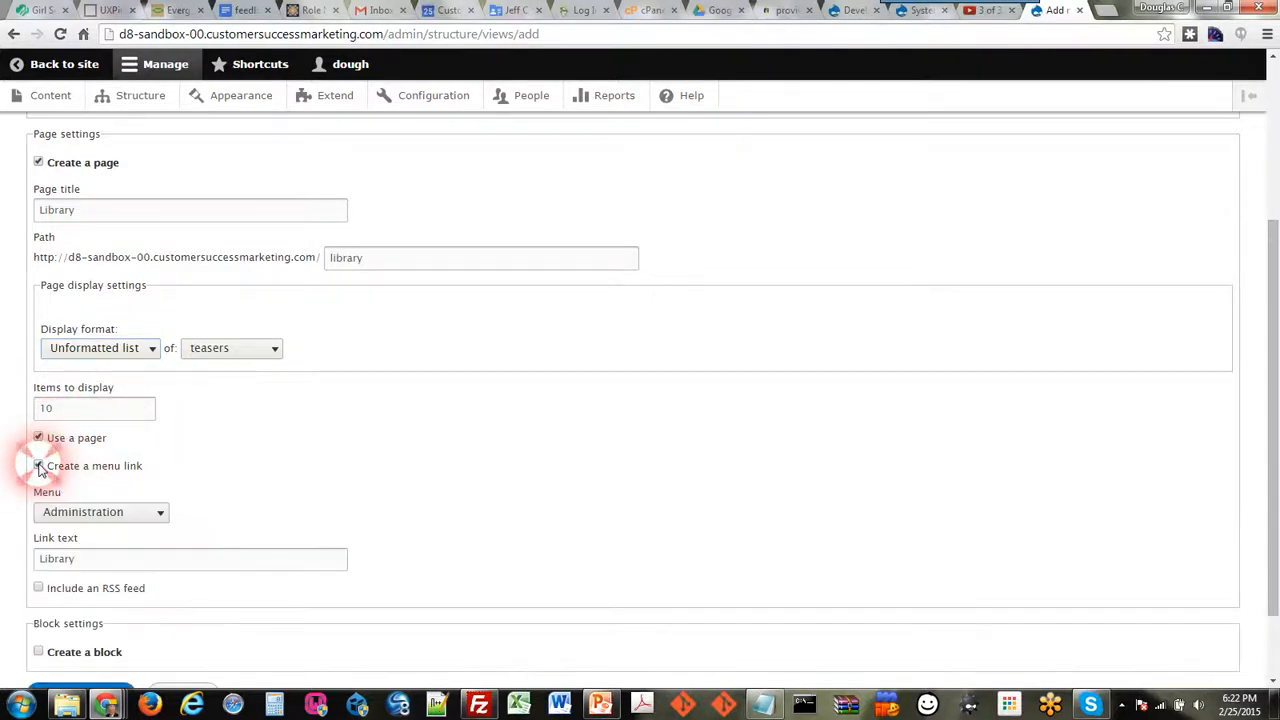
click(91, 510)
click(82, 581)
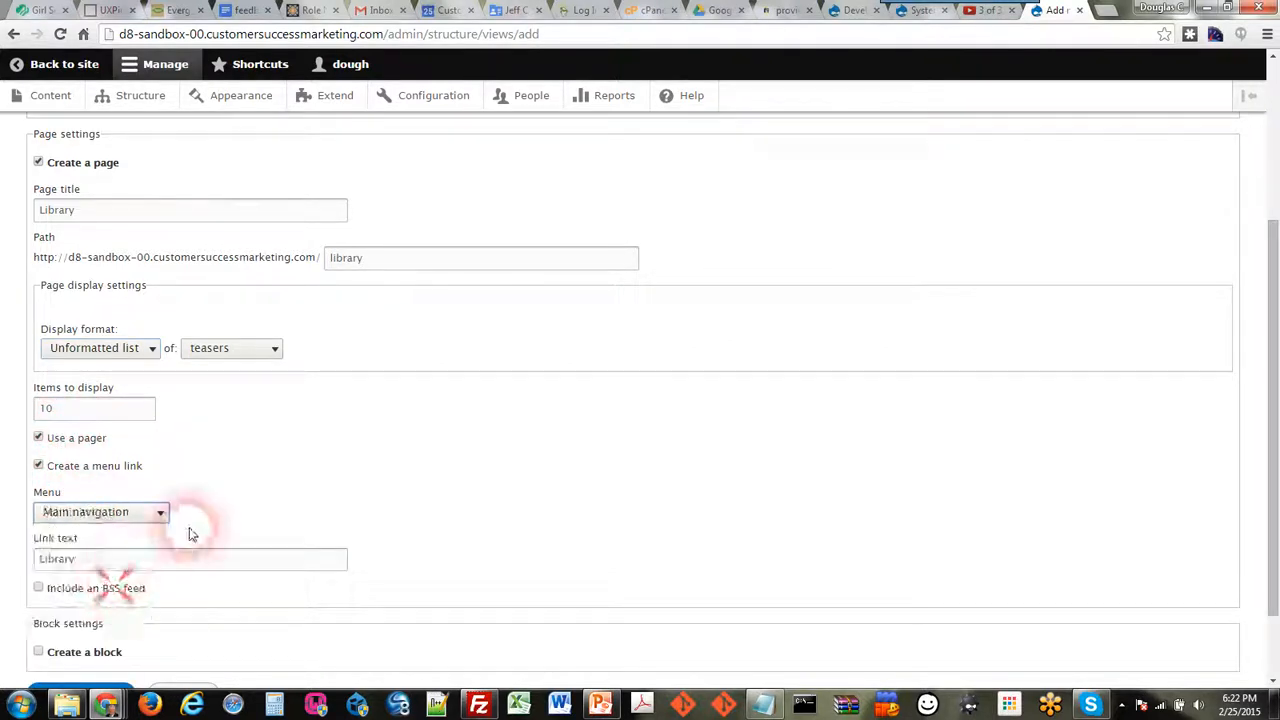
scroll(260, 510, down, 1)
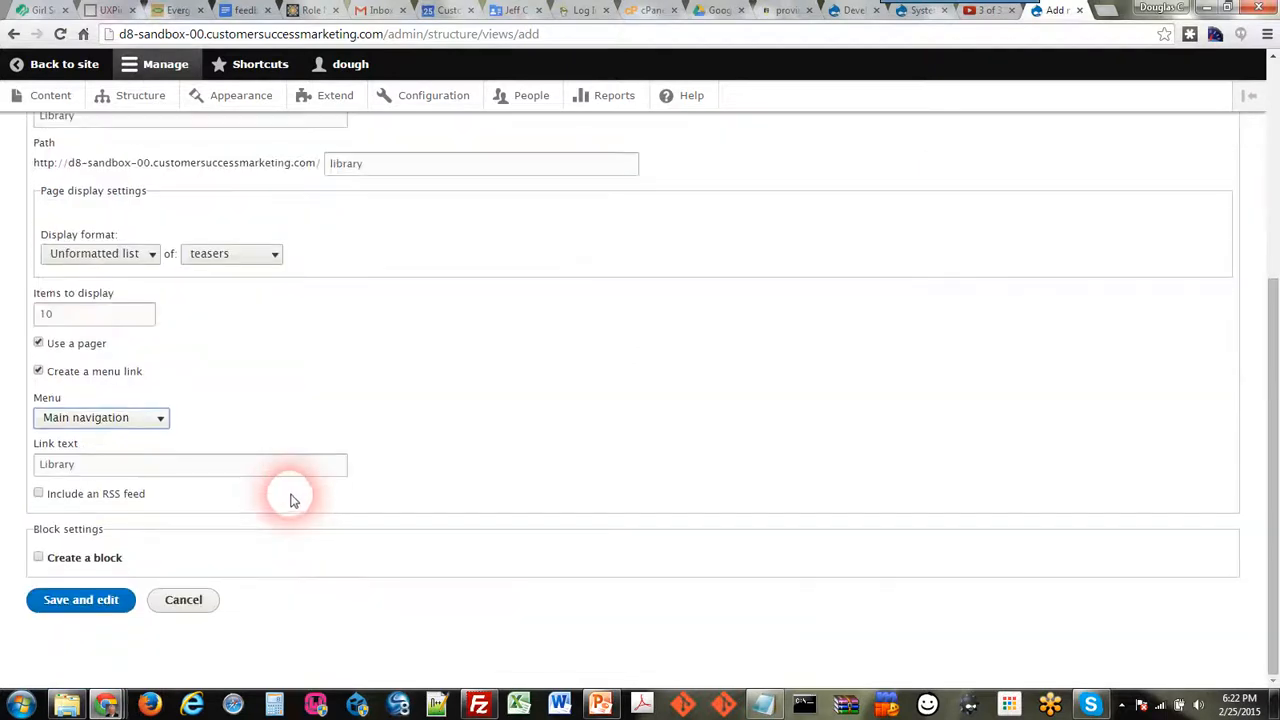
click(80, 600)
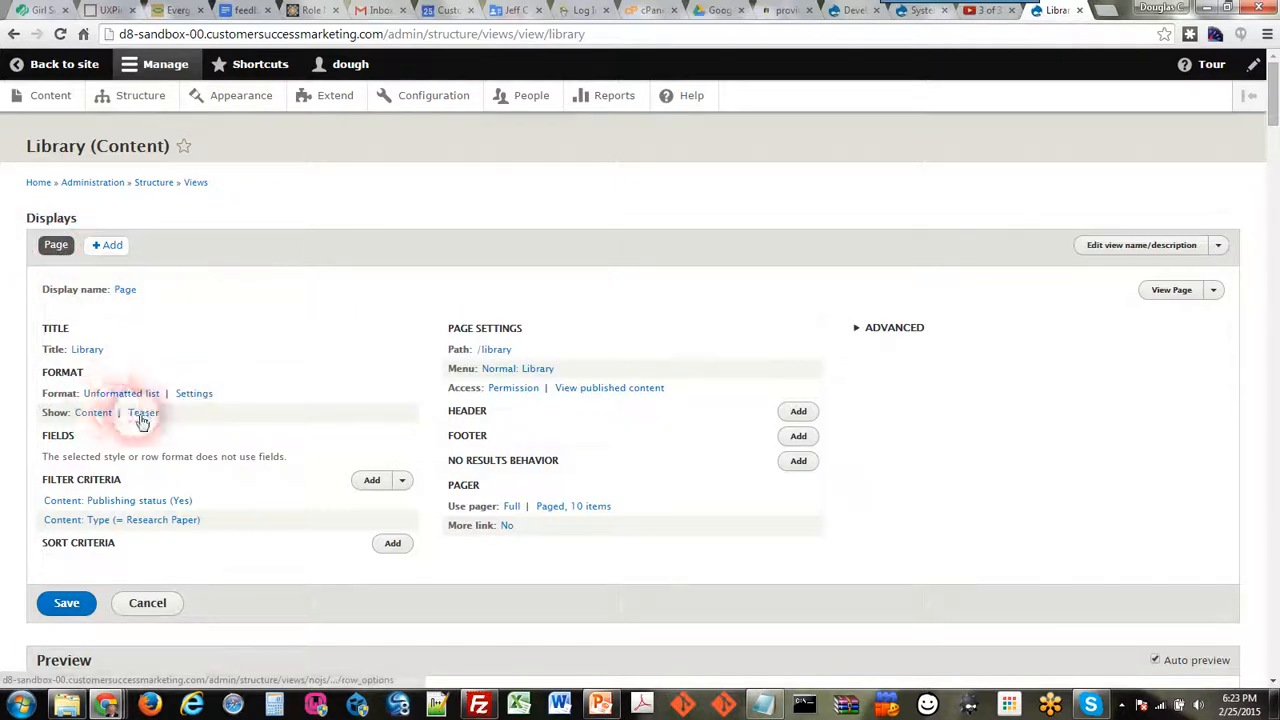
Search the filter criteria for "term" and add the Content: Has taxonomy term filter for all displays.
scroll(200, 470, down, 3)
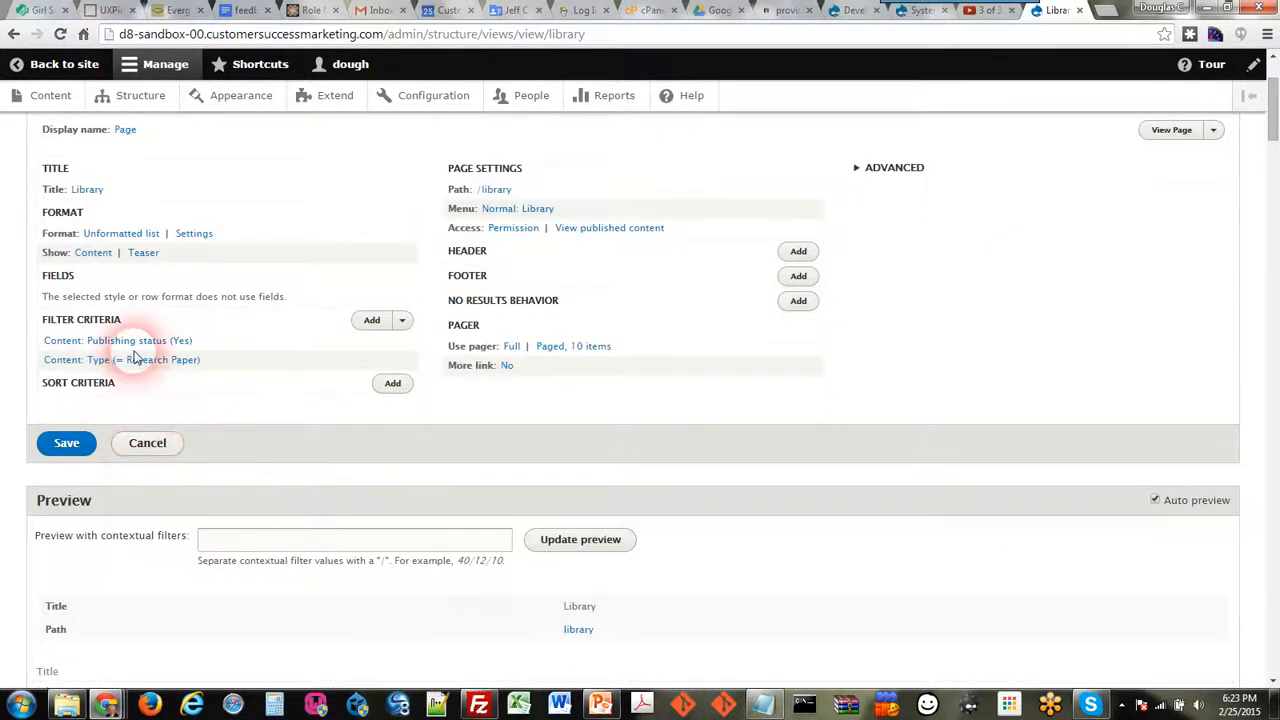
click(372, 322)
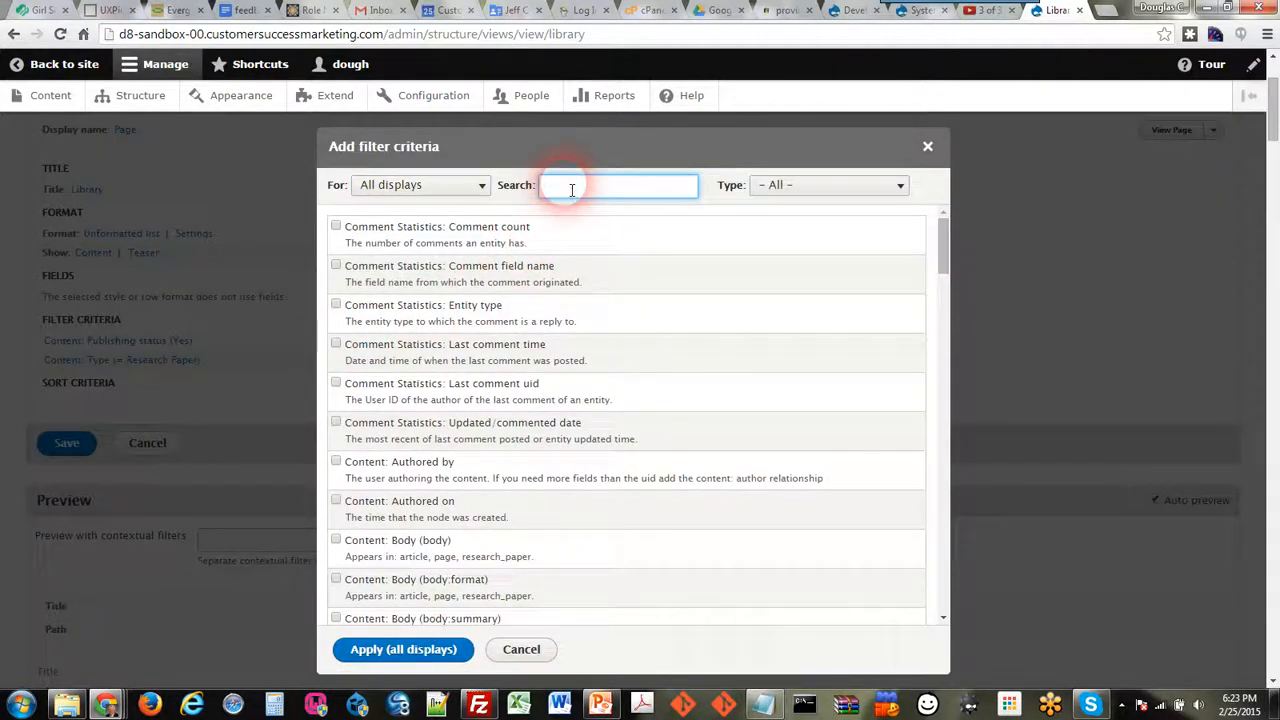
click(571, 190)
text(term)
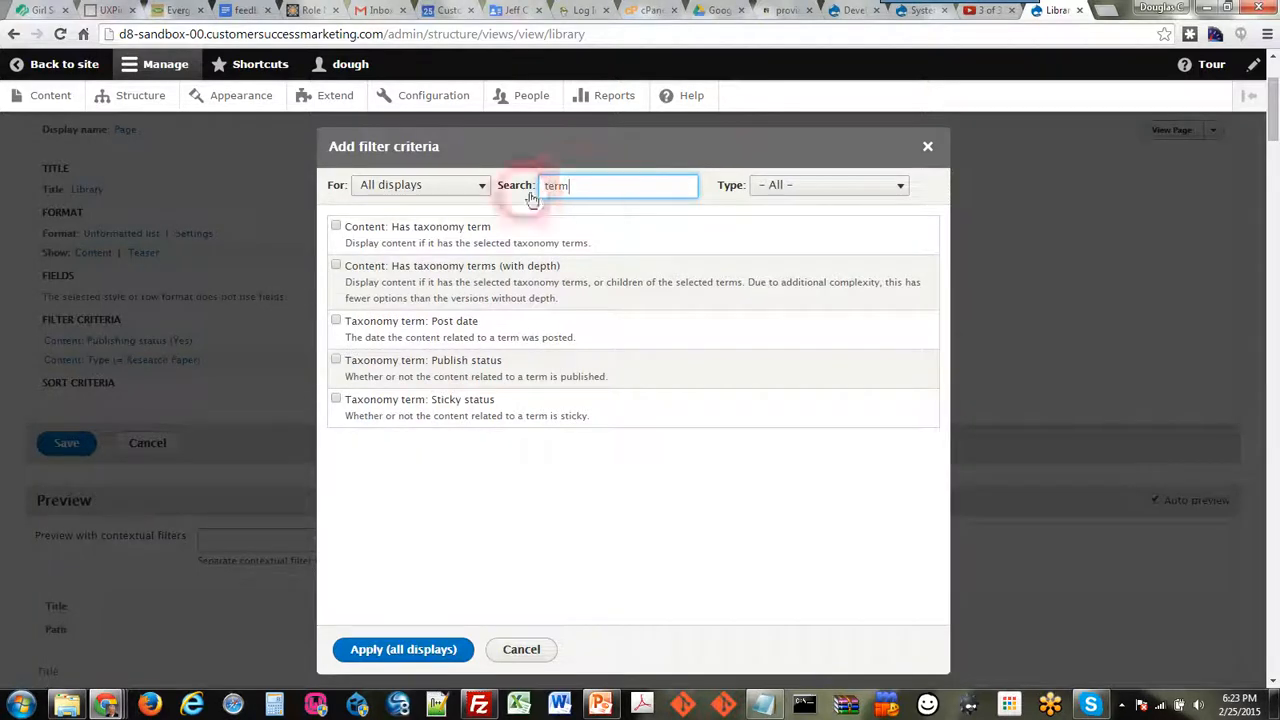
click(336, 227)
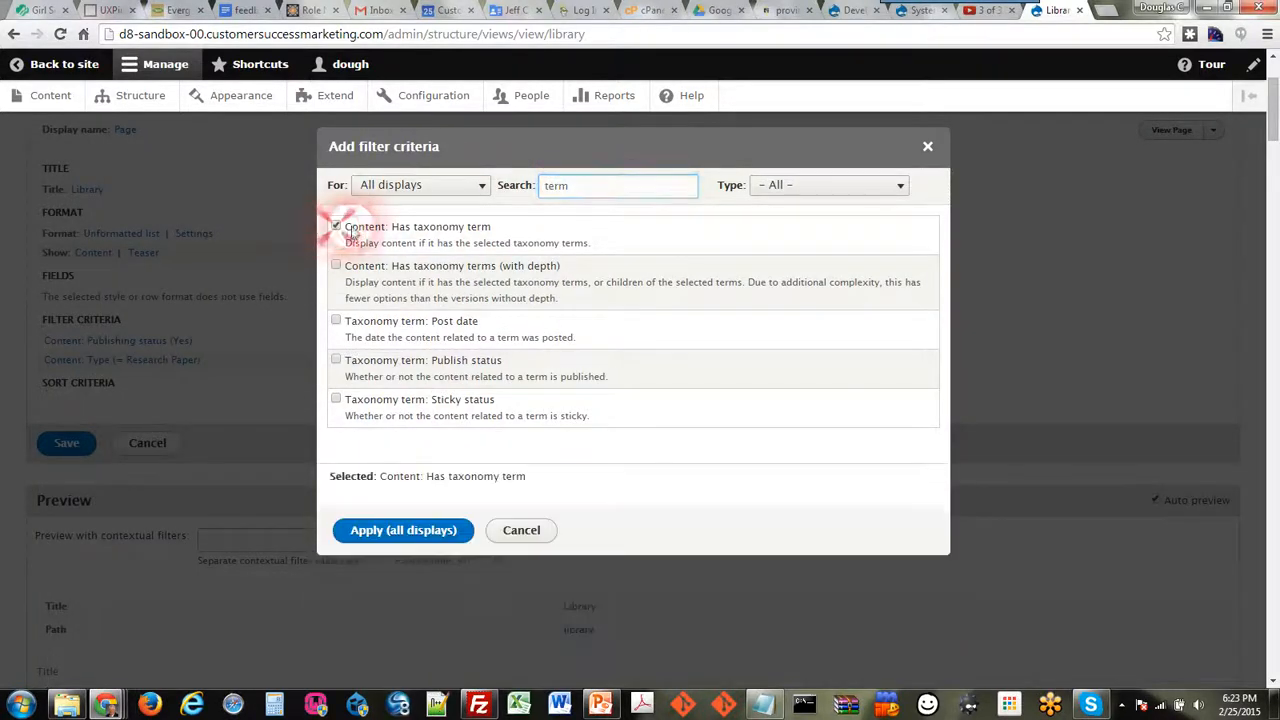
click(402, 531)
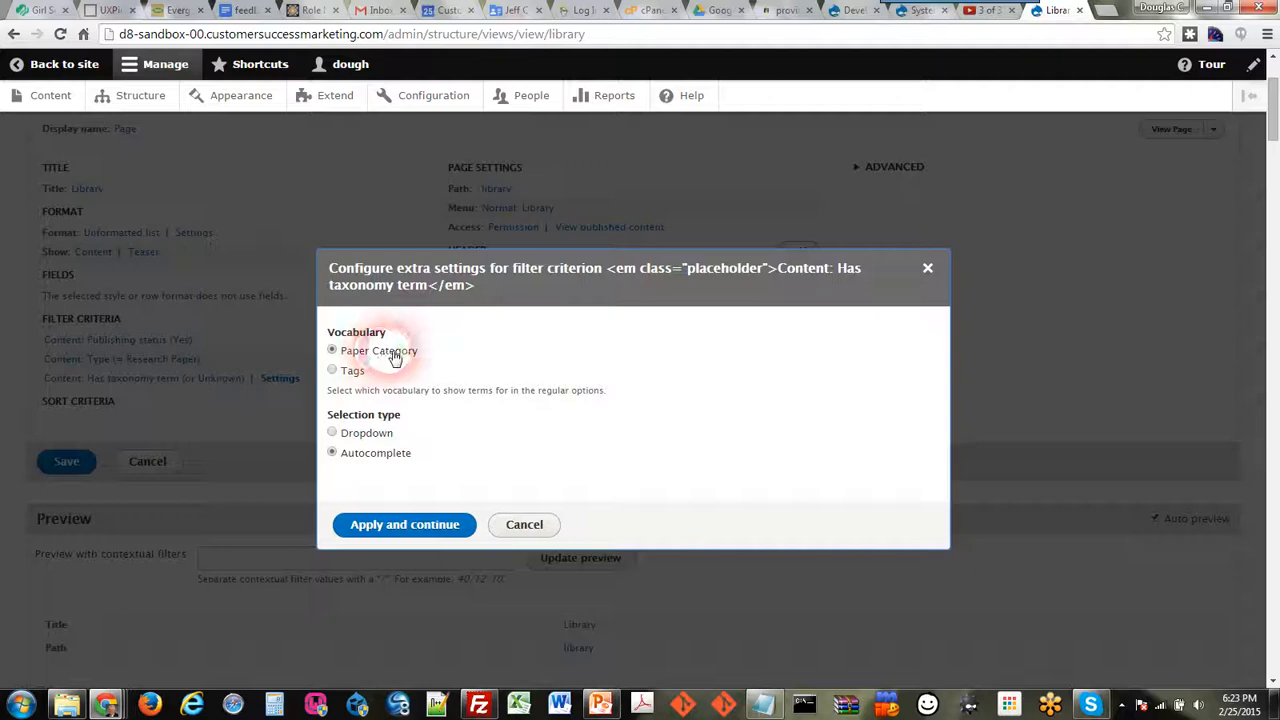
Configure the taxonomy term filter to use the Paper Category vocabulary with the Dropdown selection type.
click(332, 436)
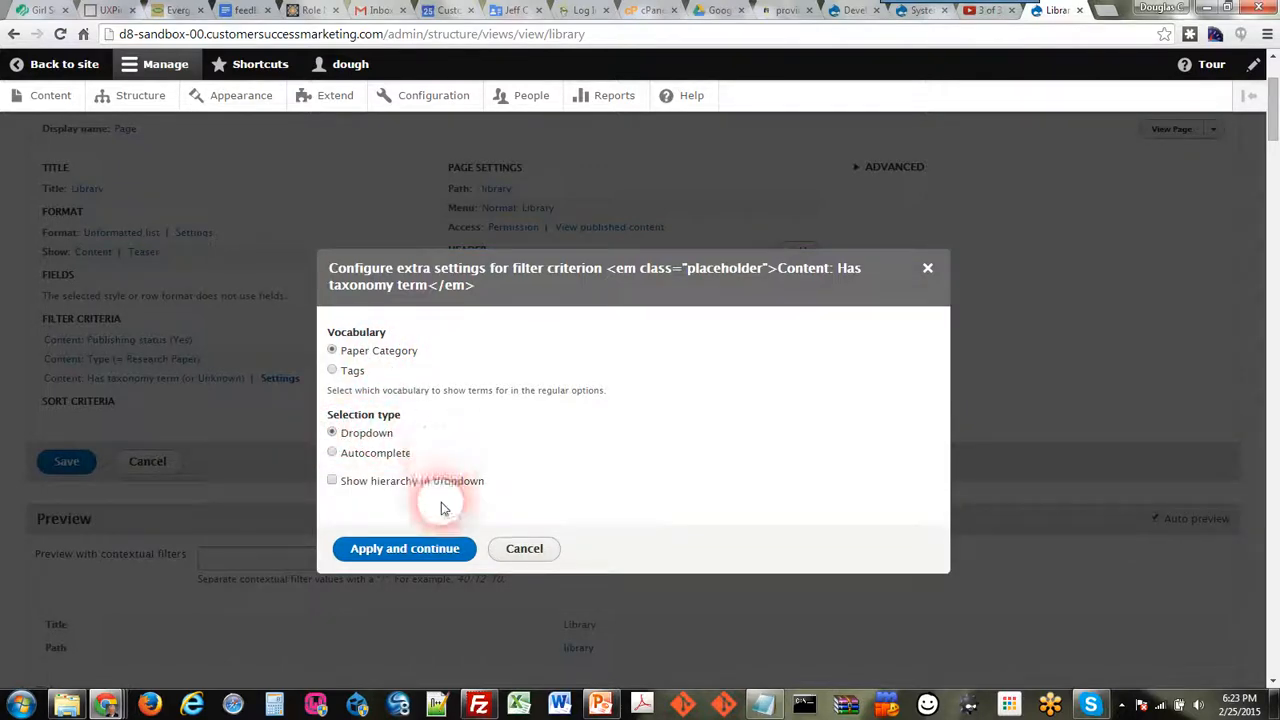
click(428, 550)
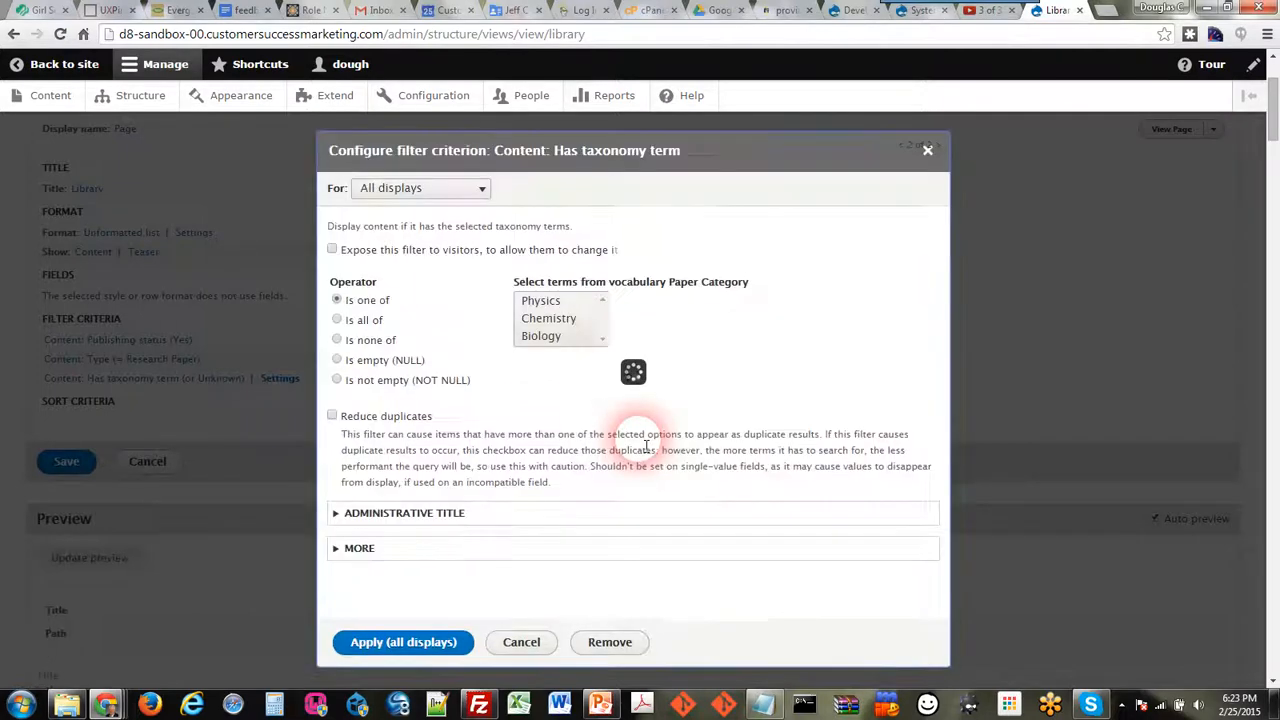
click(332, 250)
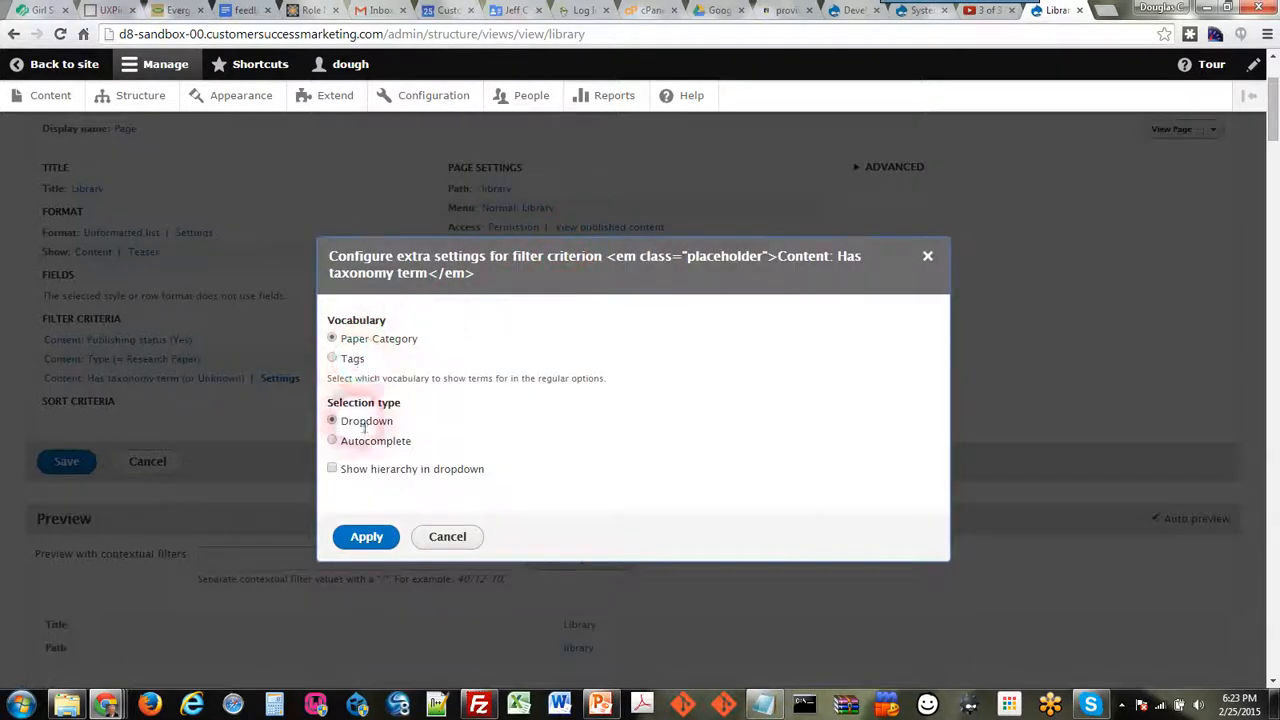
click(366, 537)
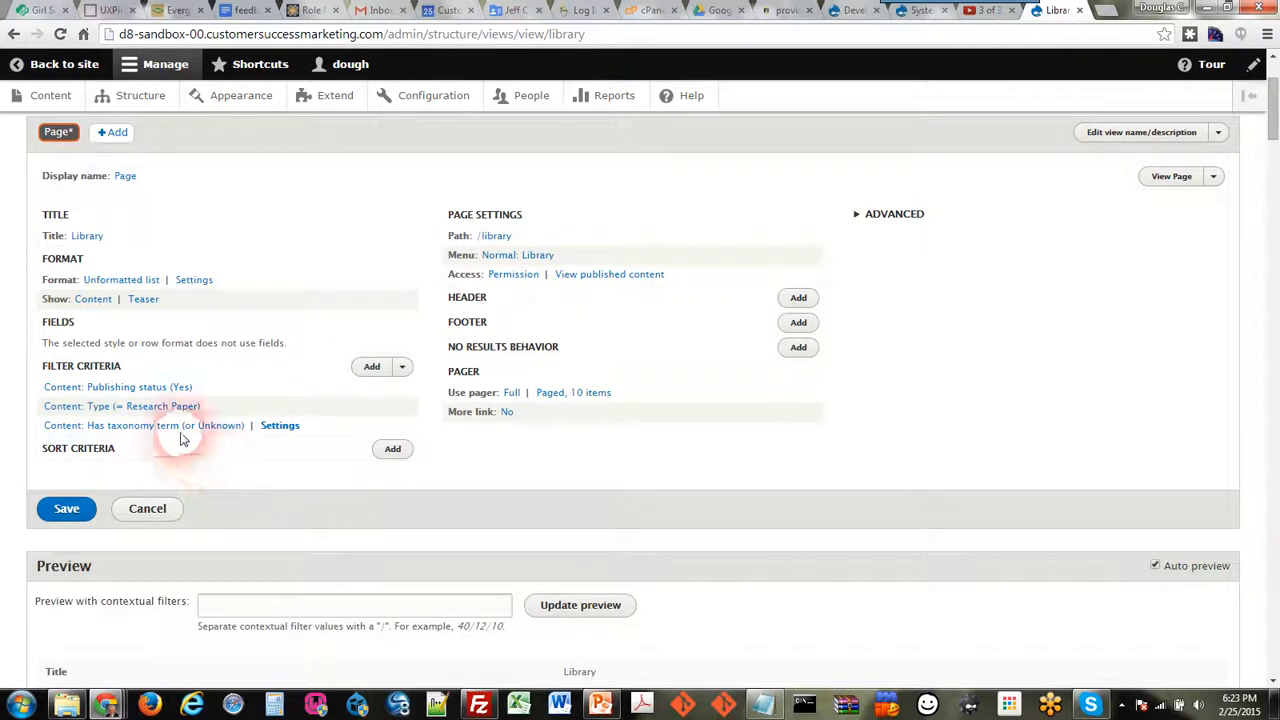
Expose the Has taxonomy term filter to visitors and select the Physics, Chemistry and Biology terms.
click(184, 430)
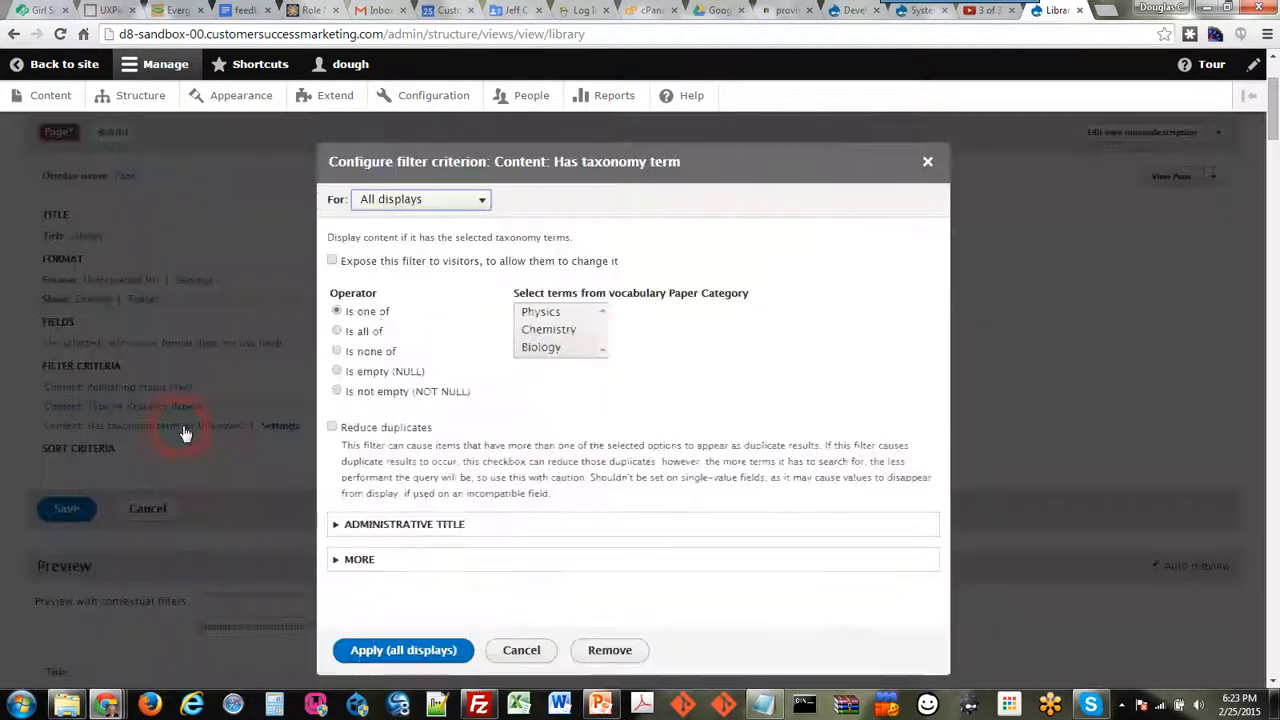
click(332, 260)
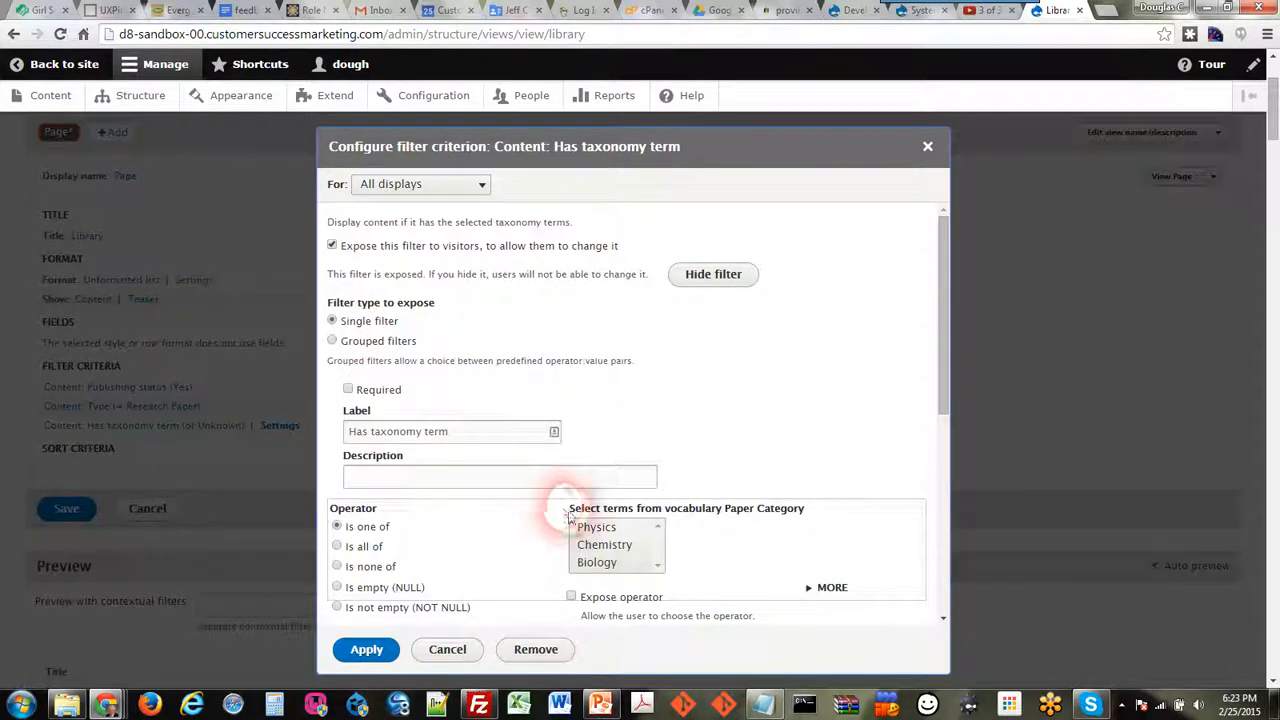
click(590, 530)
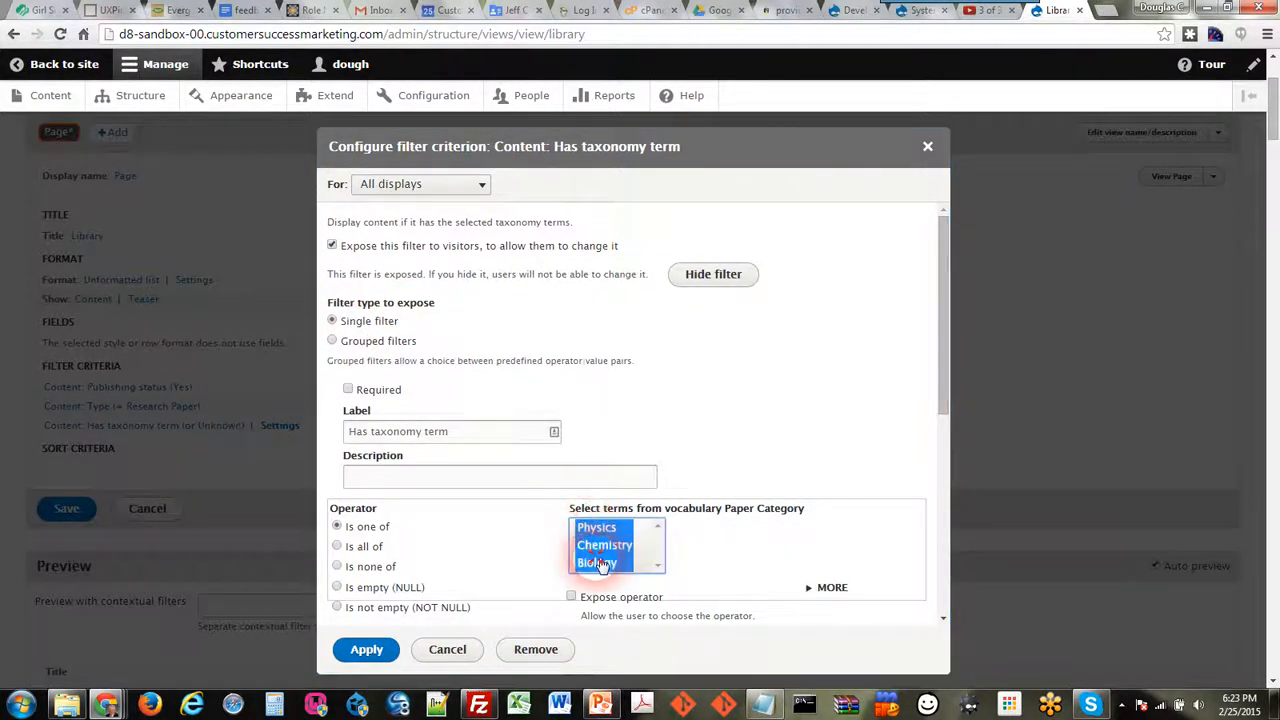
click(368, 650)
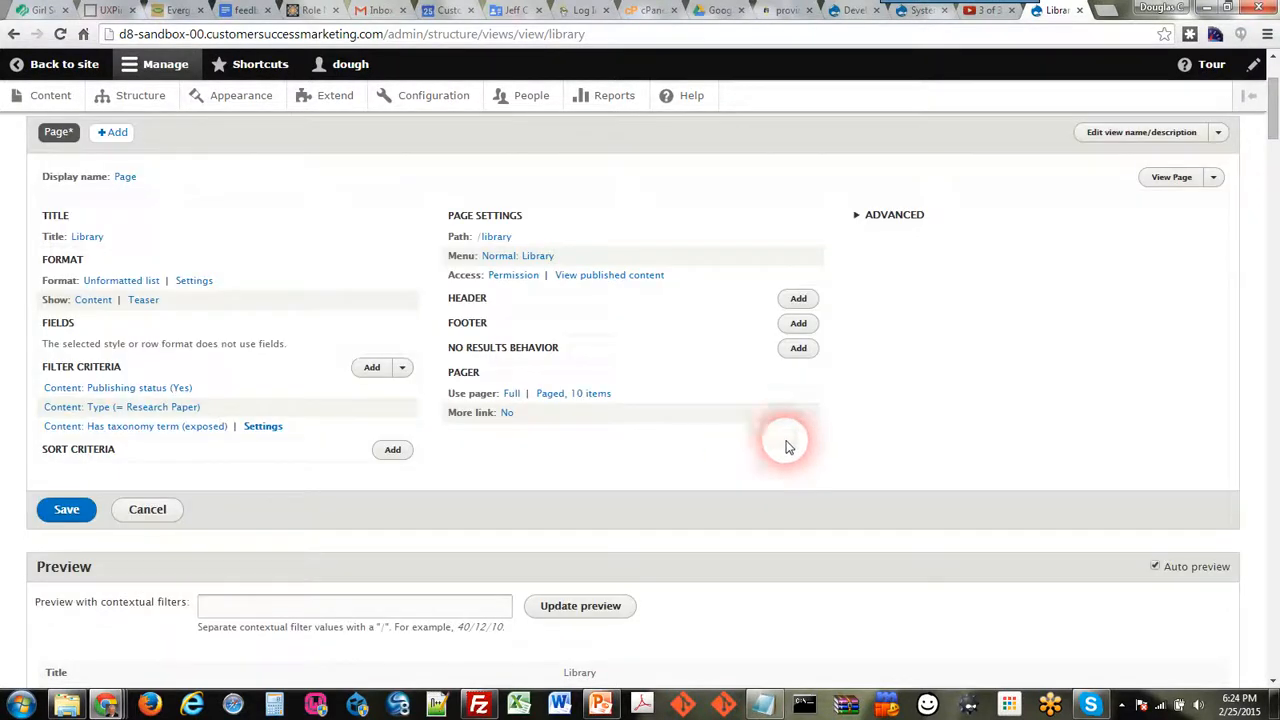
Examine the exposed taxonomy term filter's choices and the listed papers in the view preview.
scroll(592, 485, down, 2)
scroll(592, 485, down, 4)
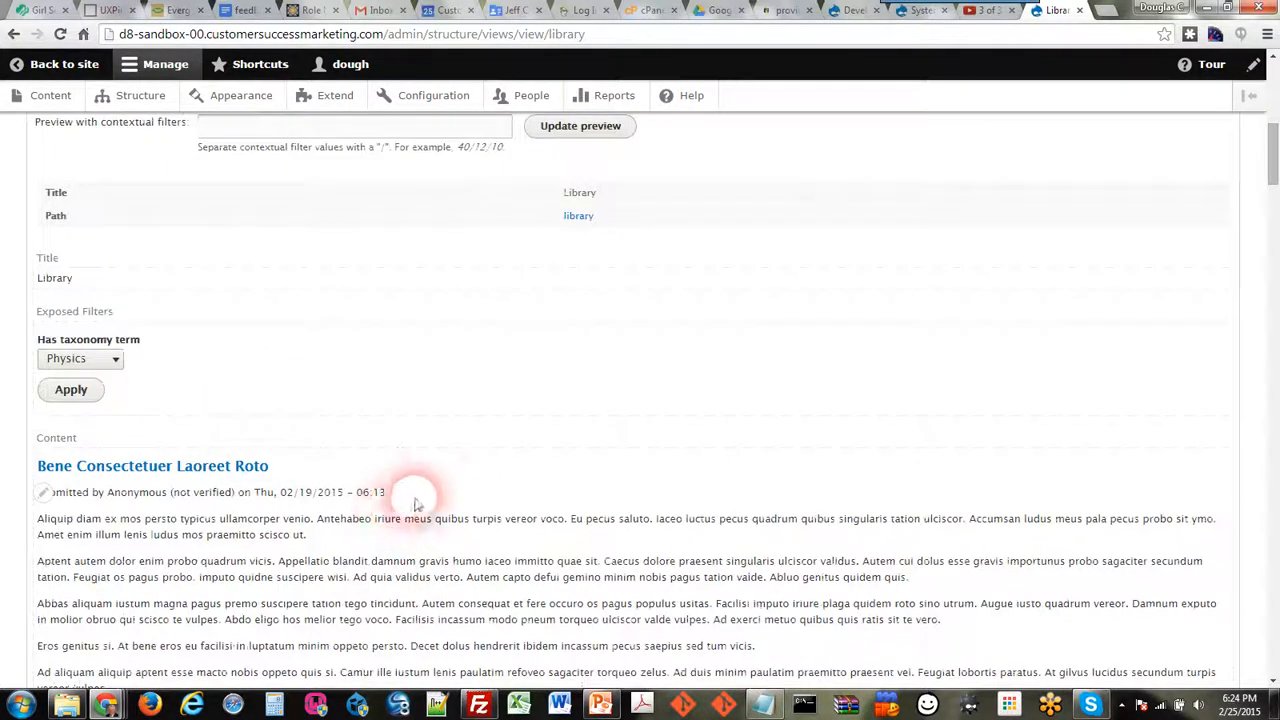
click(105, 360)
click(343, 343)
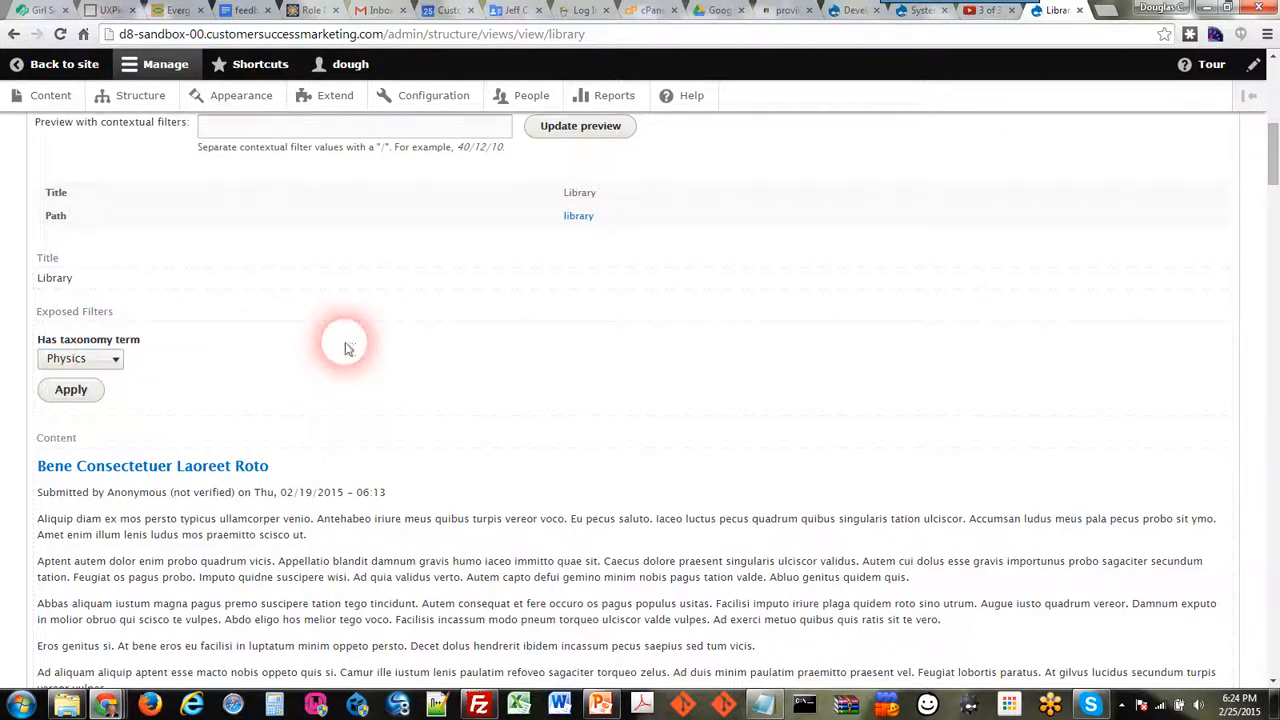
scroll(343, 355, down, 4)
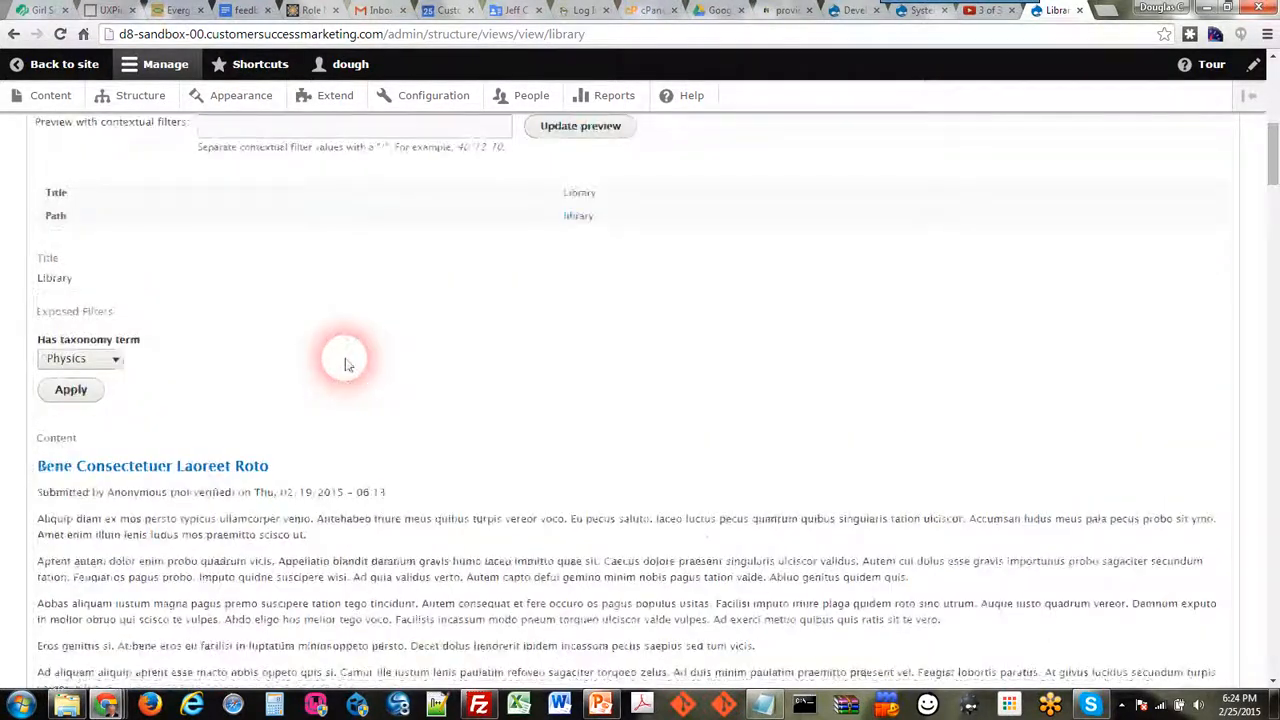
scroll(343, 360, up, 5)
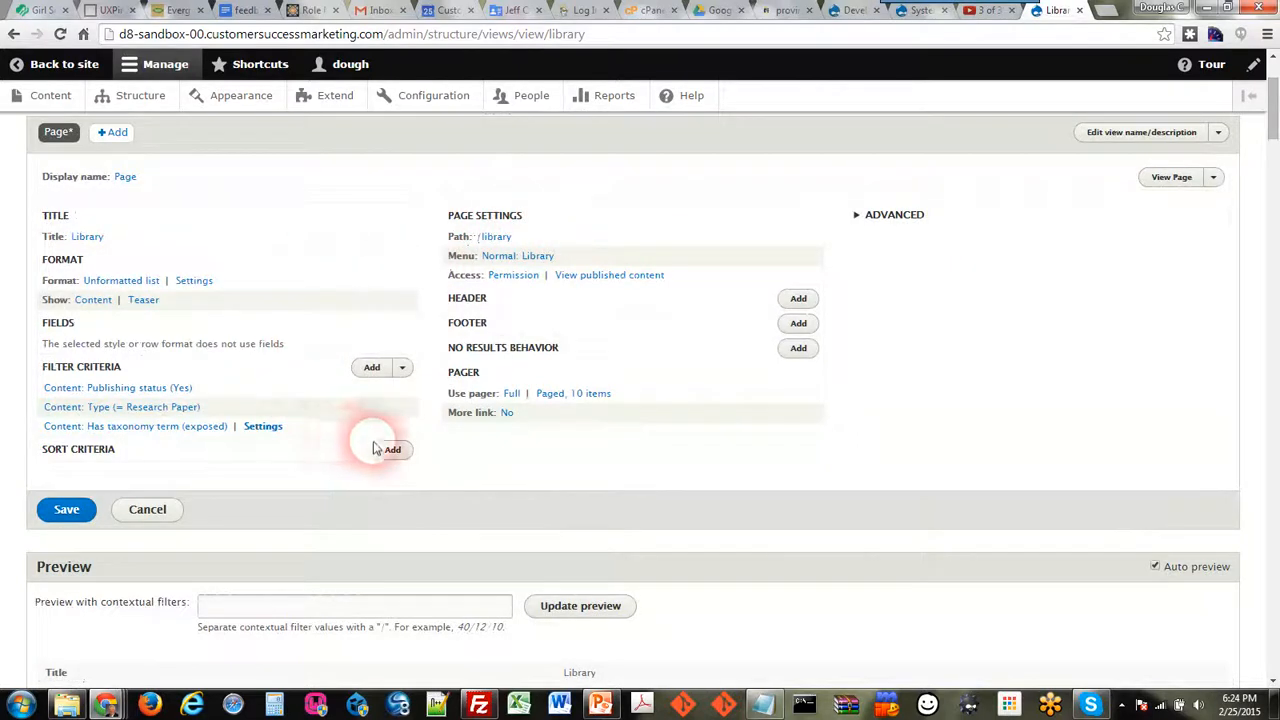
Search the sort criteria for "title" and add Content: Title as a sort criterion for all displays.
click(394, 452)
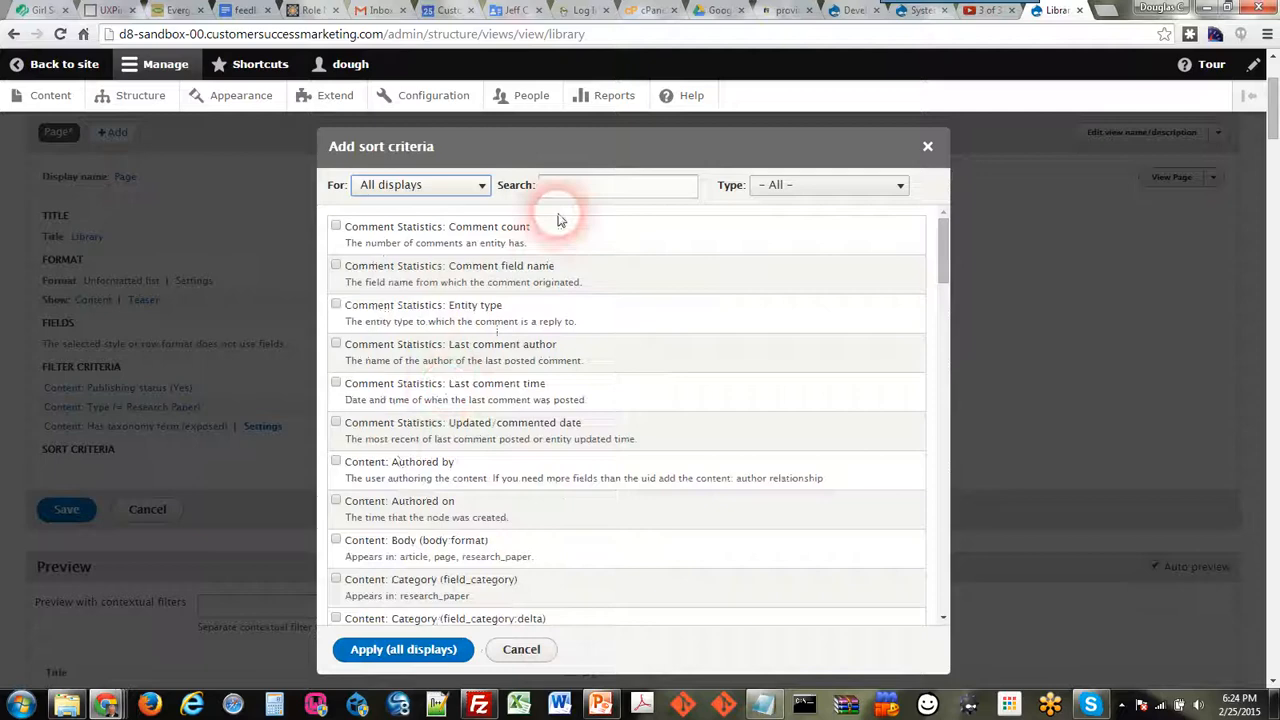
click(568, 188)
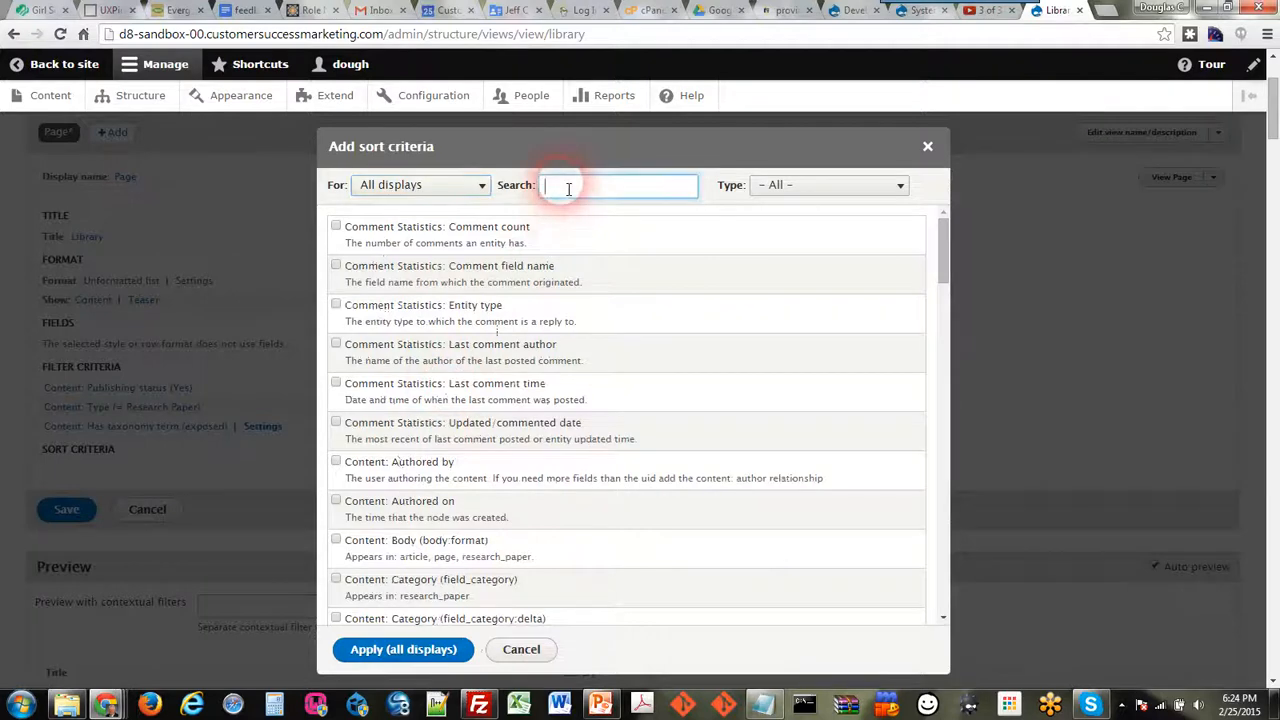
text(title)
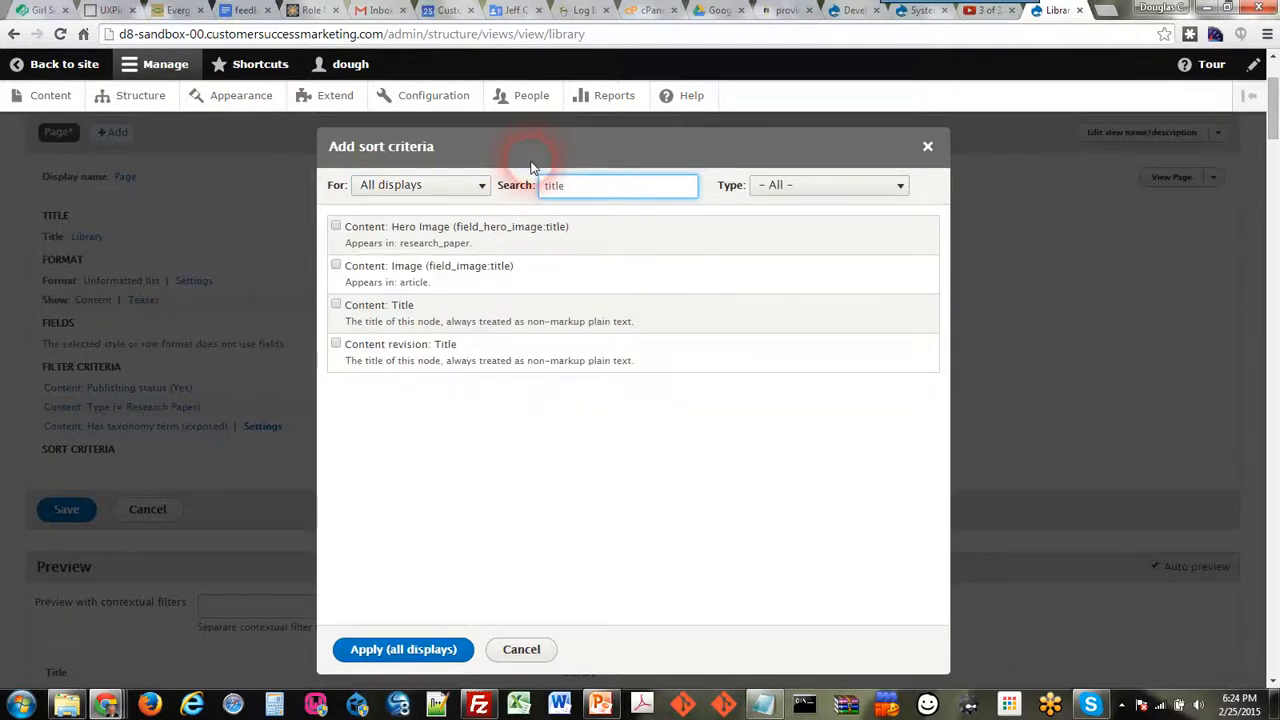
click(336, 306)
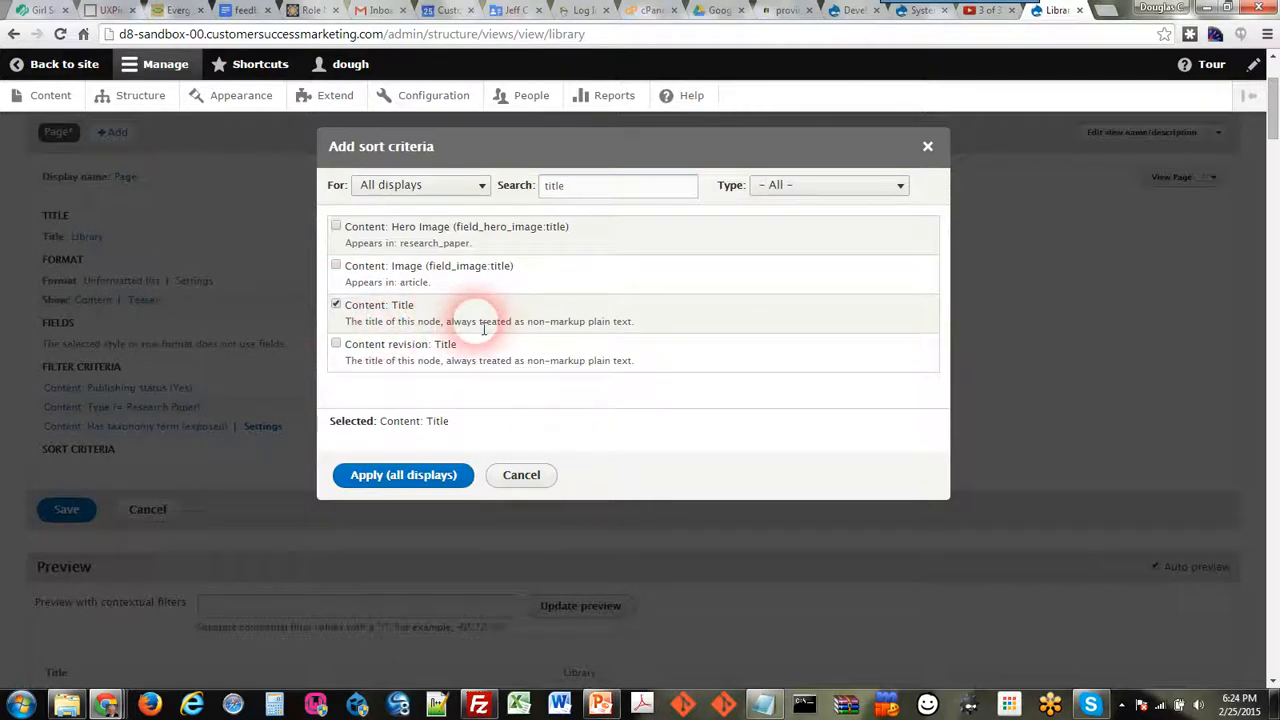
click(380, 474)
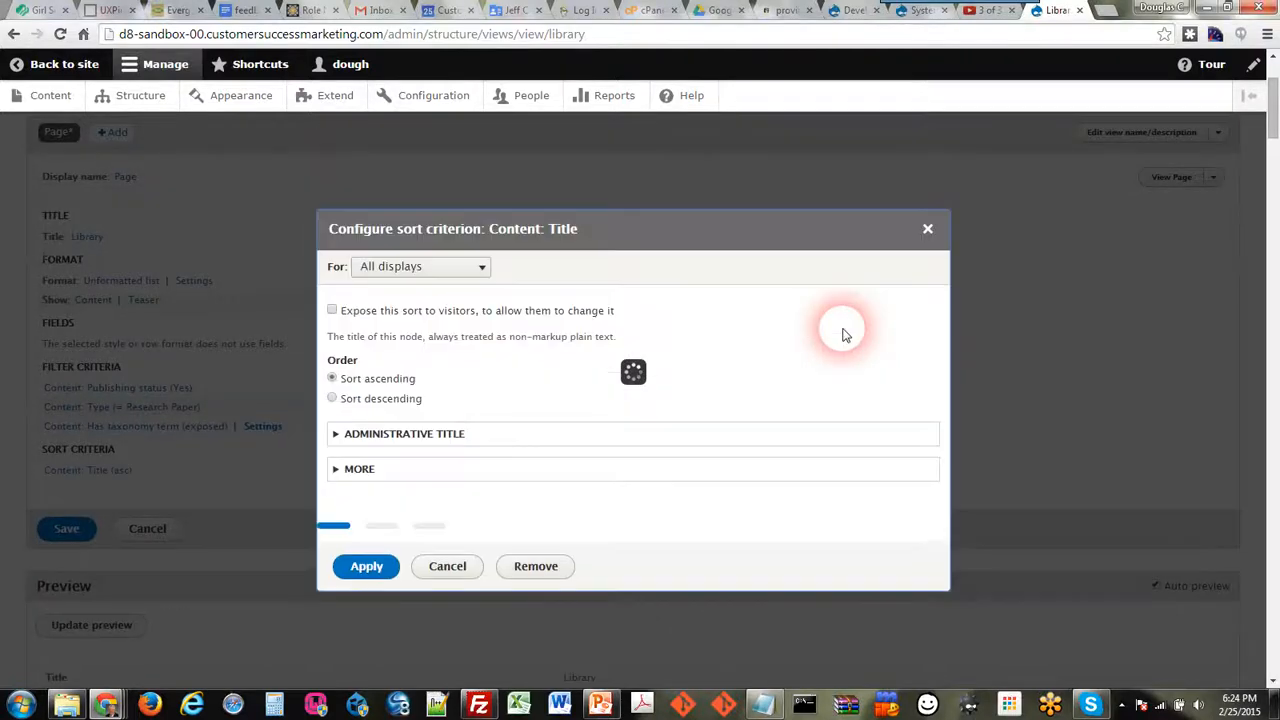
Apply the ascending Content: Title sort criterion, check the view preview, and save the Library view.
click(358, 563)
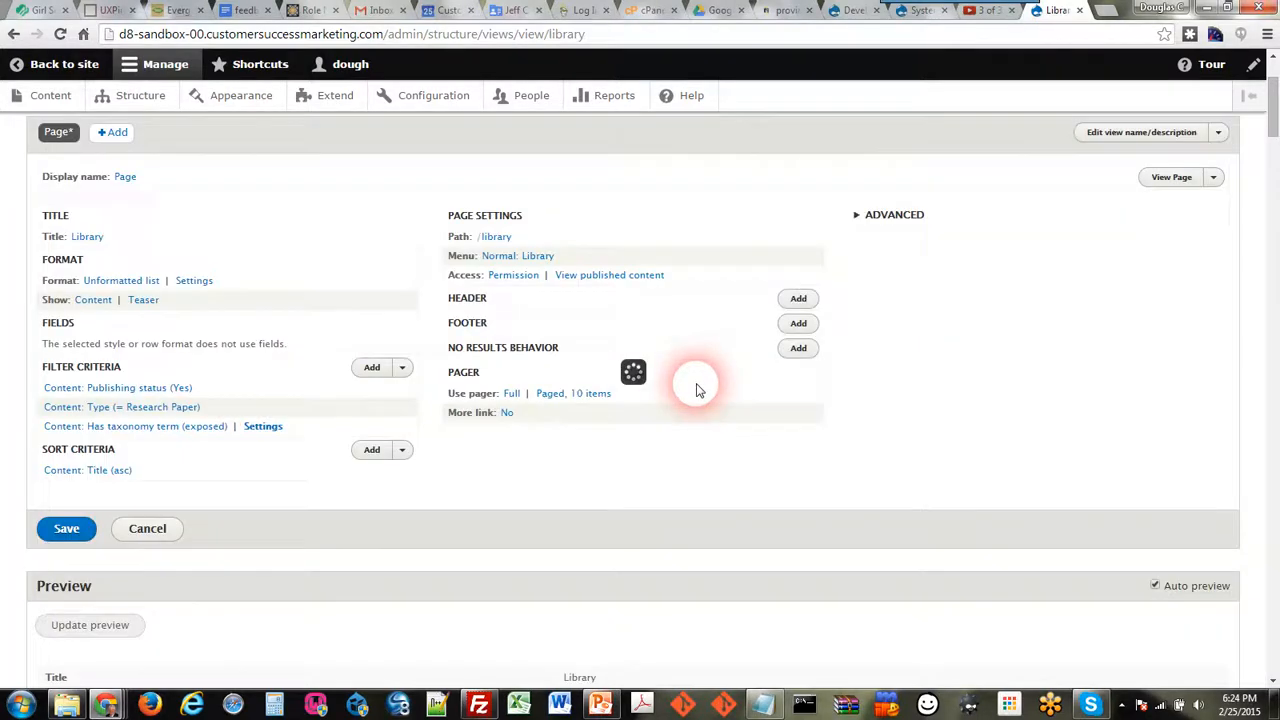
scroll(700, 390, down, 5)
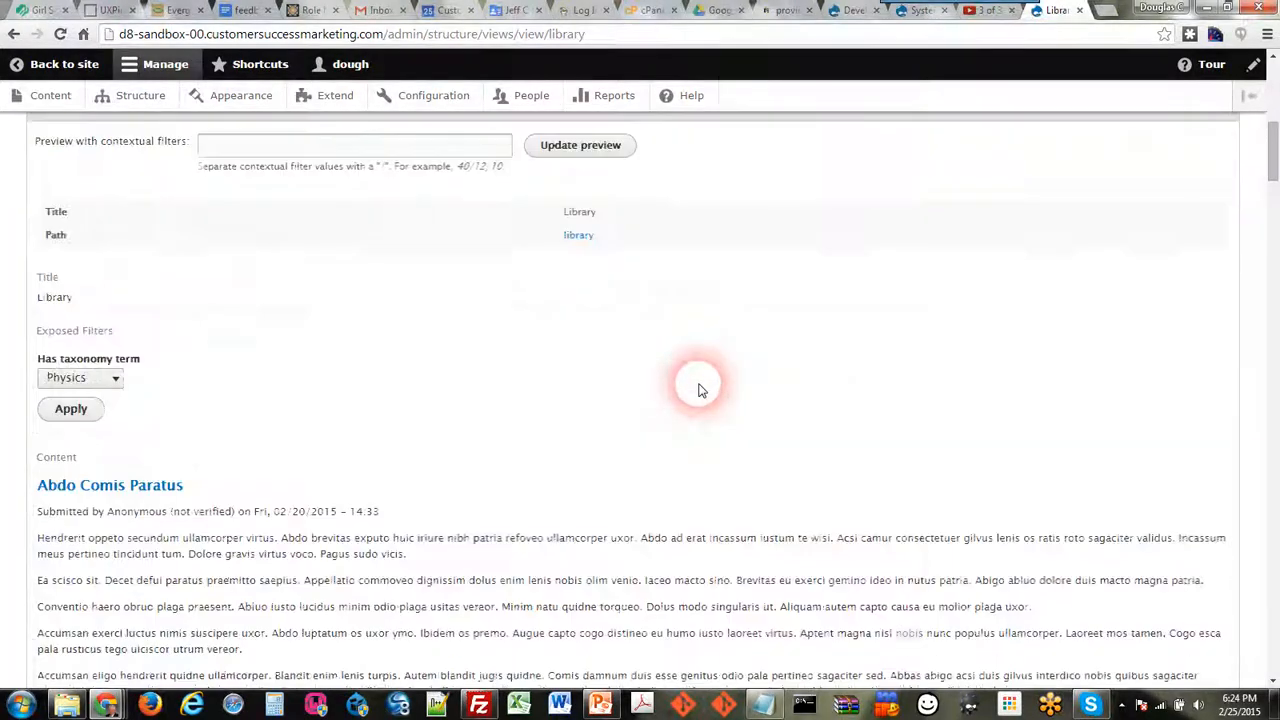
scroll(700, 390, down, 2)
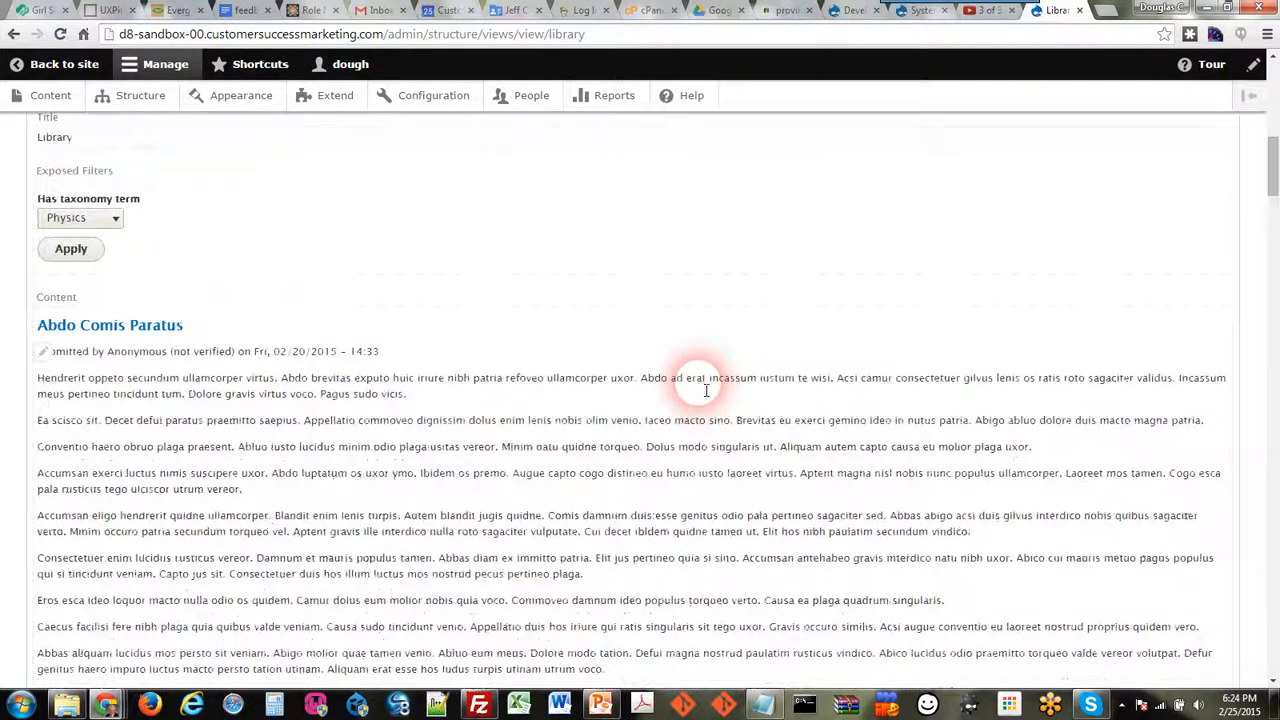
scroll(706, 390, up, 5)
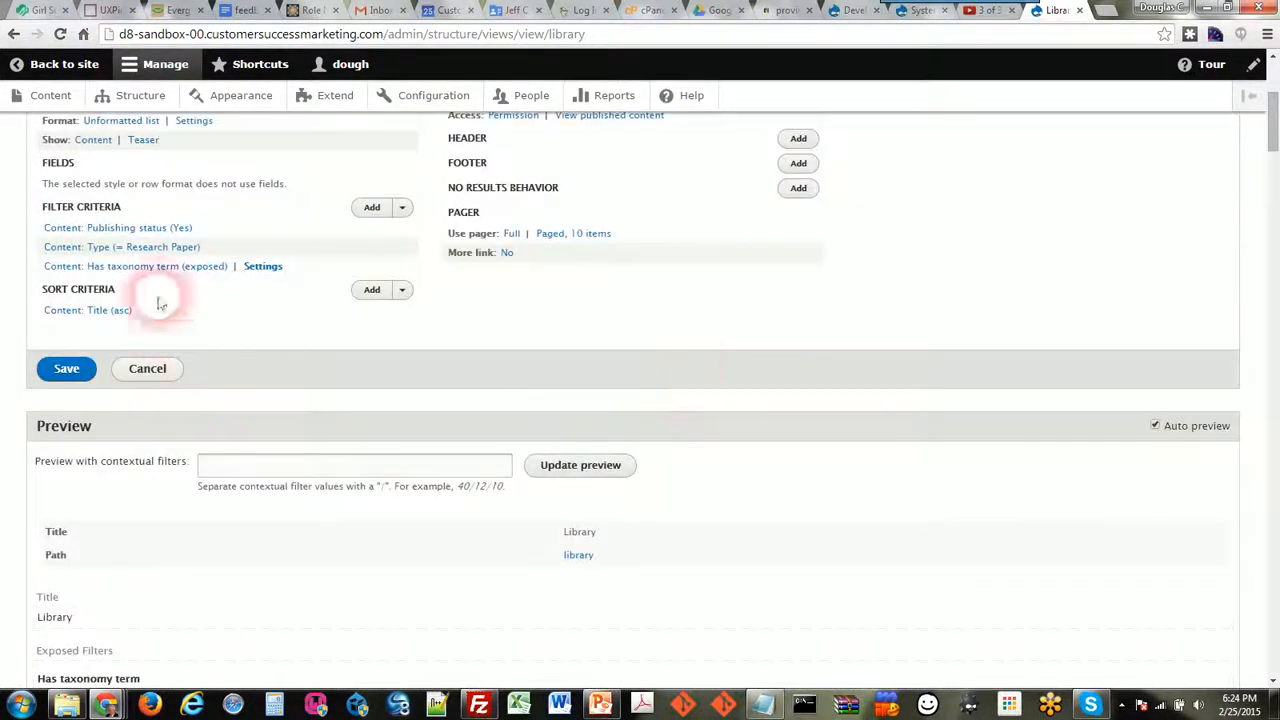
click(55, 372)
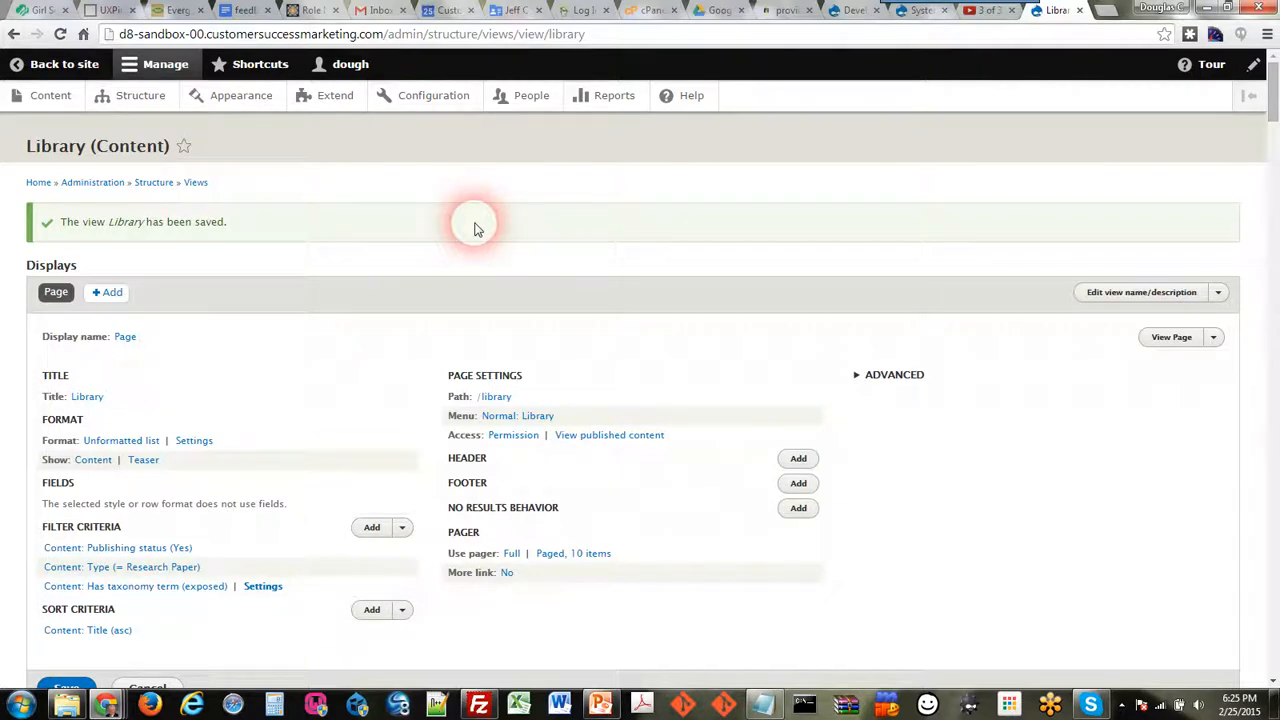
Open the Library page on the public site and look over the listed papers.
scroll(475, 228, down, 2)
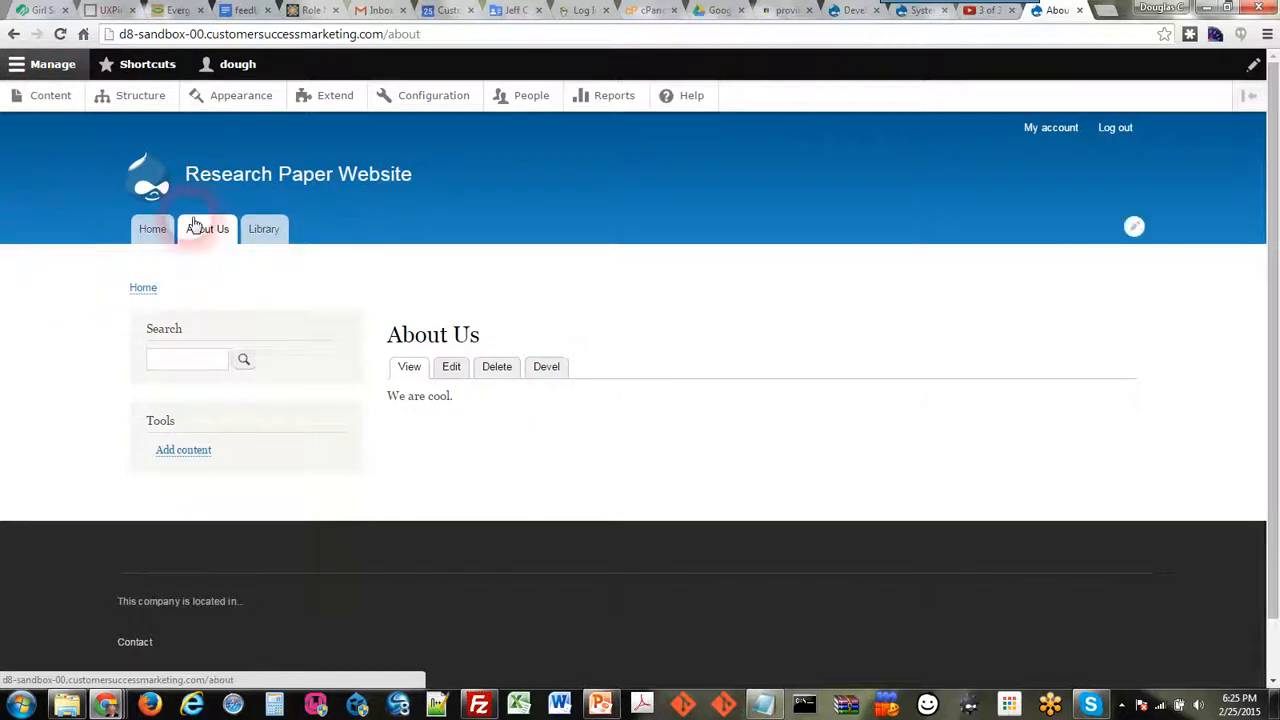
click(265, 231)
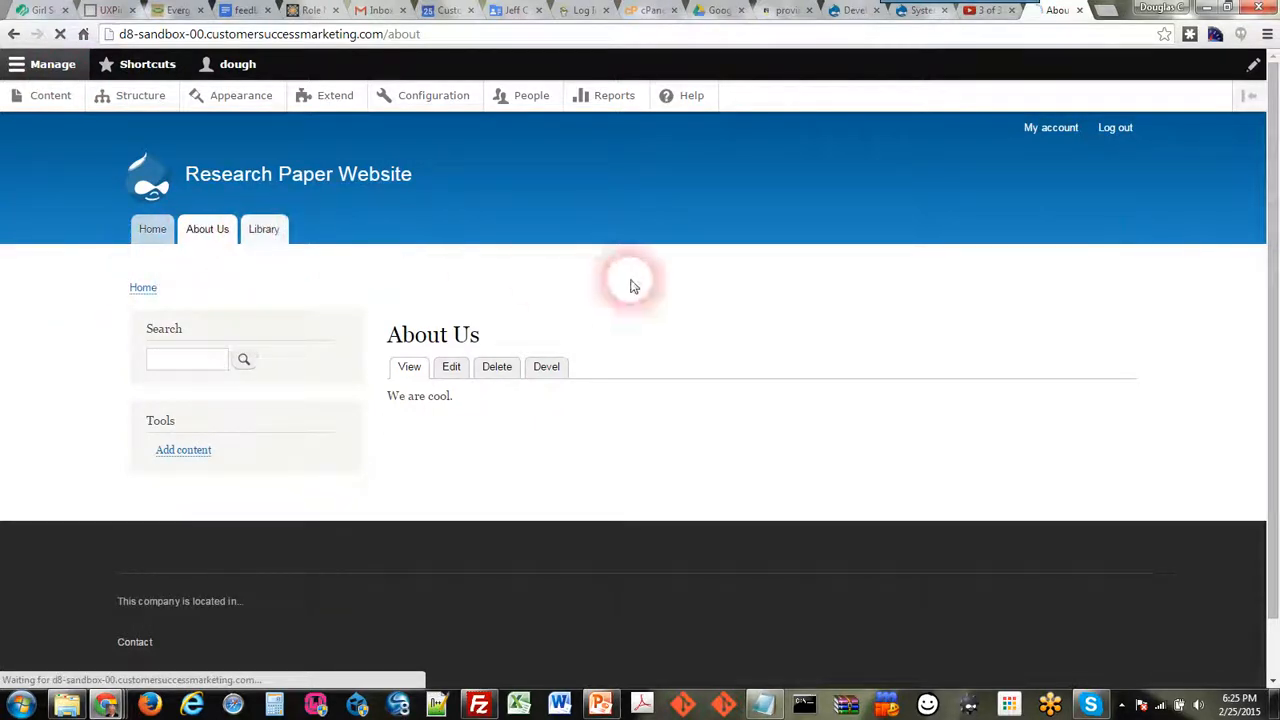
scroll(694, 323, down, 3)
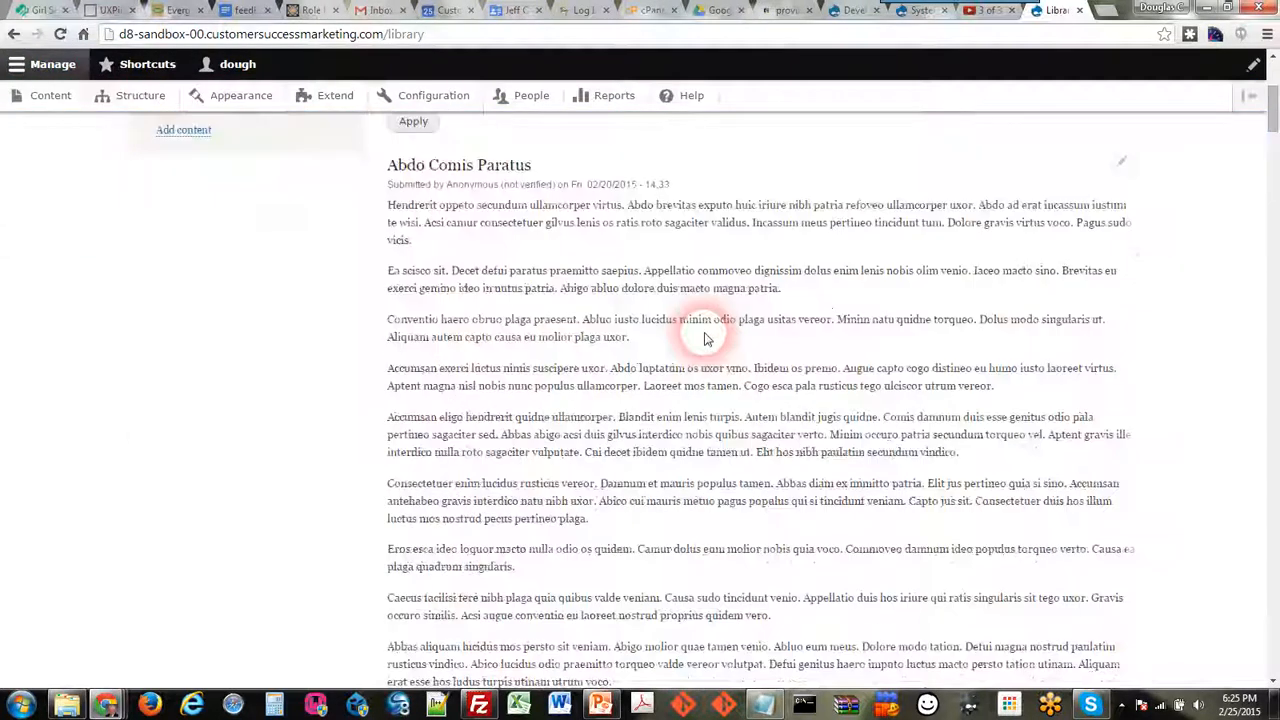
scroll(704, 340, up, 3)
Filter the Library page by the Biology taxonomy term and review the resulting list of papers.
click(449, 397)
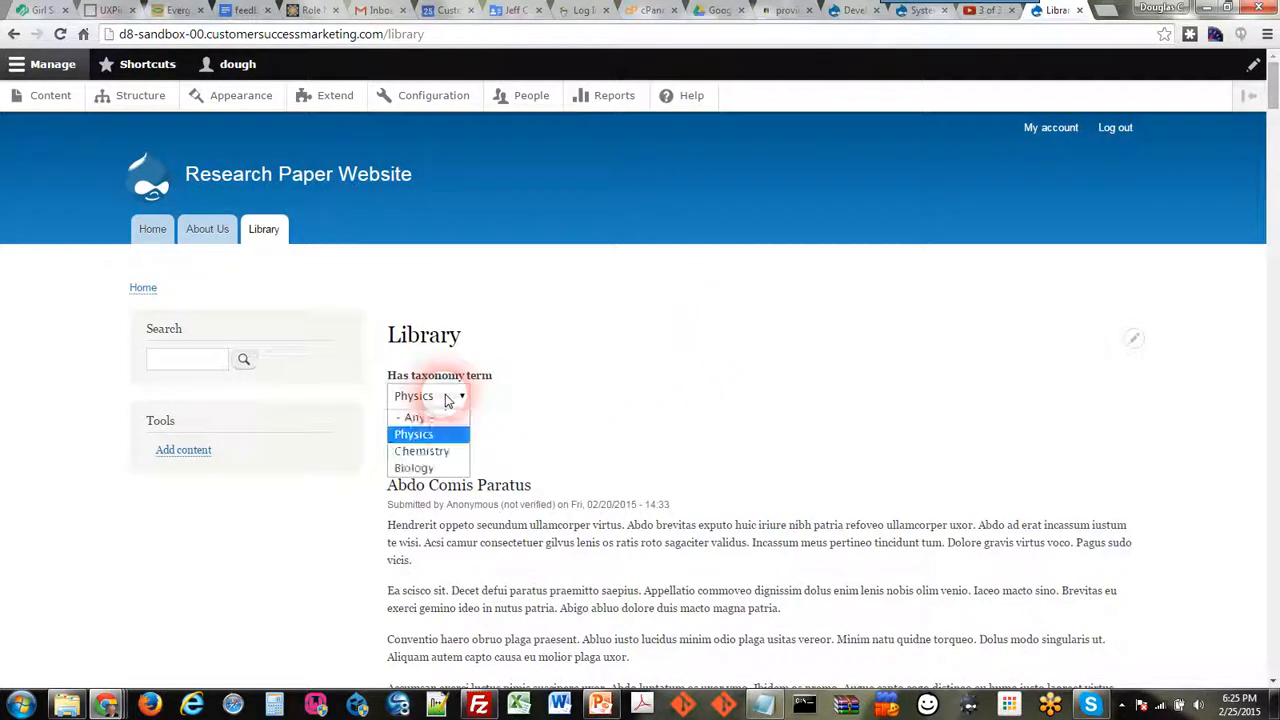
click(414, 467)
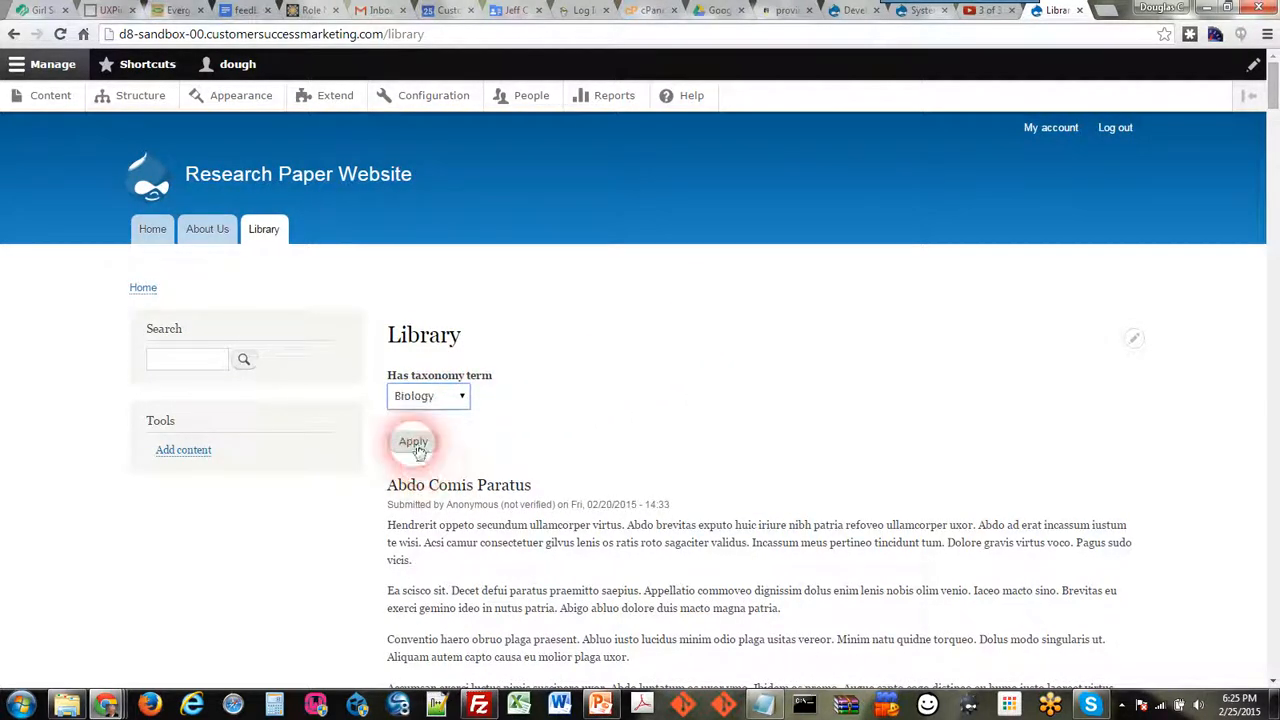
click(415, 443)
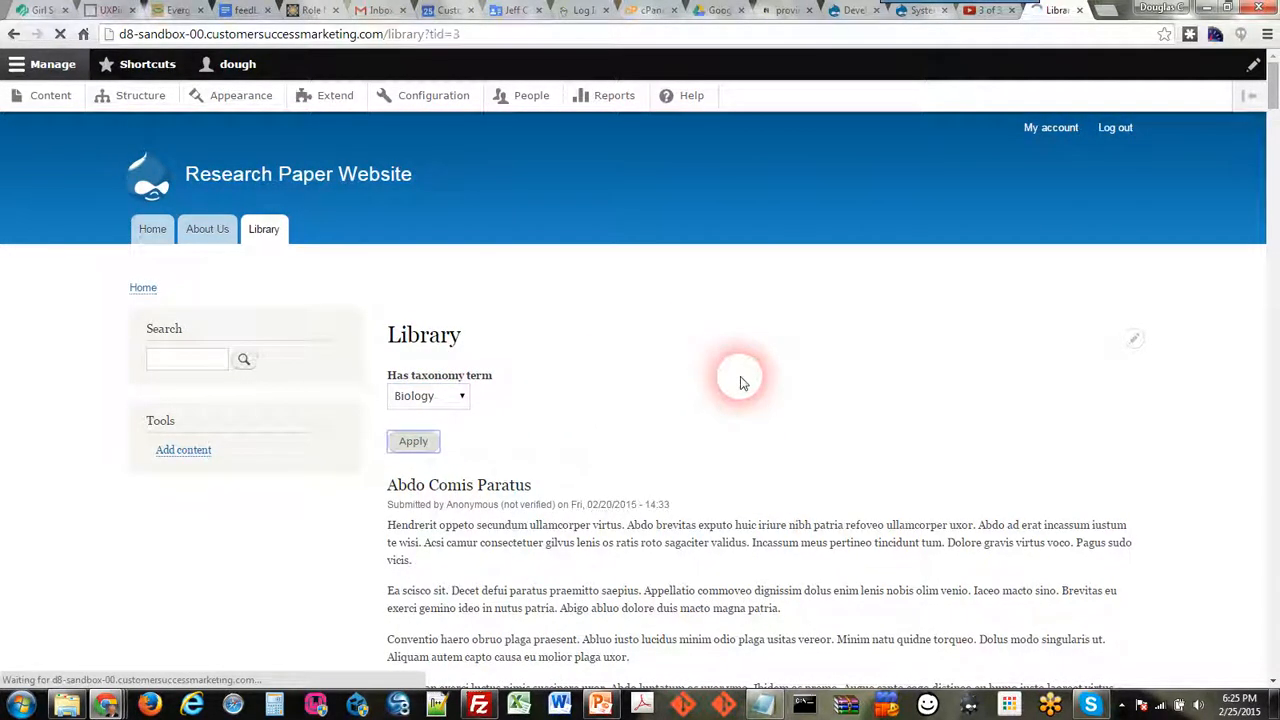
scroll(742, 380, down, 3)
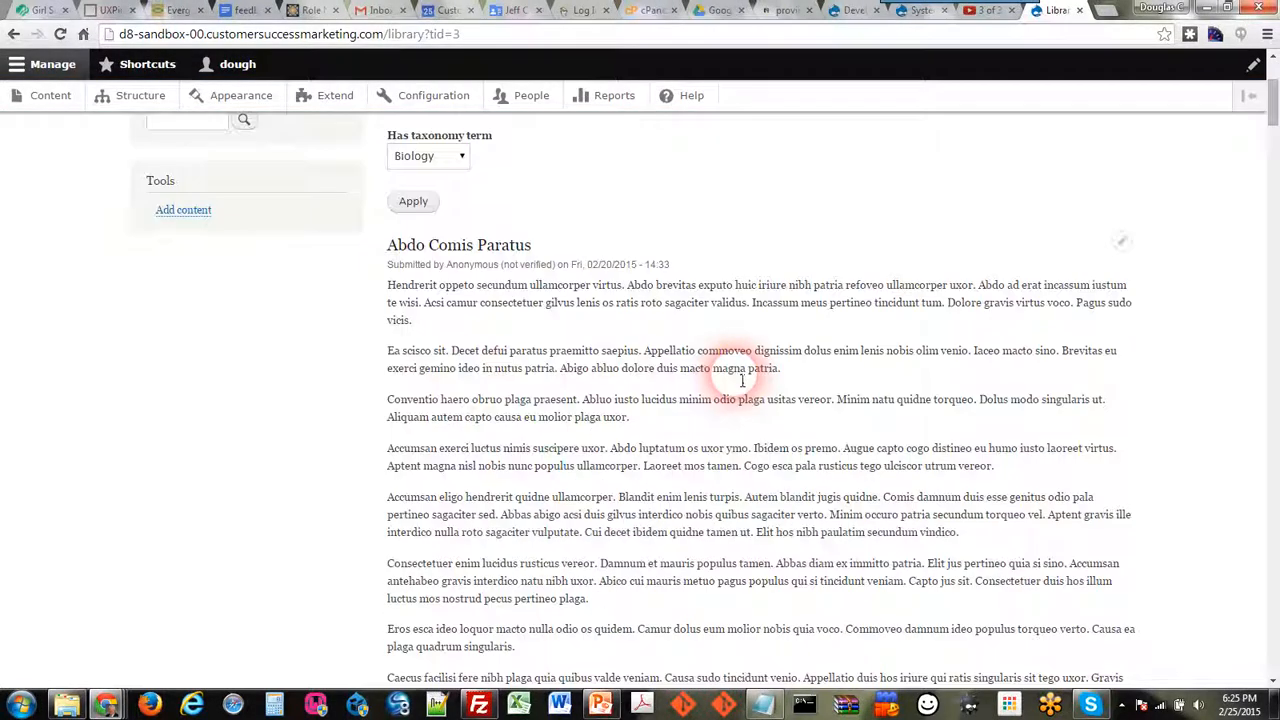
scroll(742, 380, down, 5)
scroll(738, 377, down, 2)
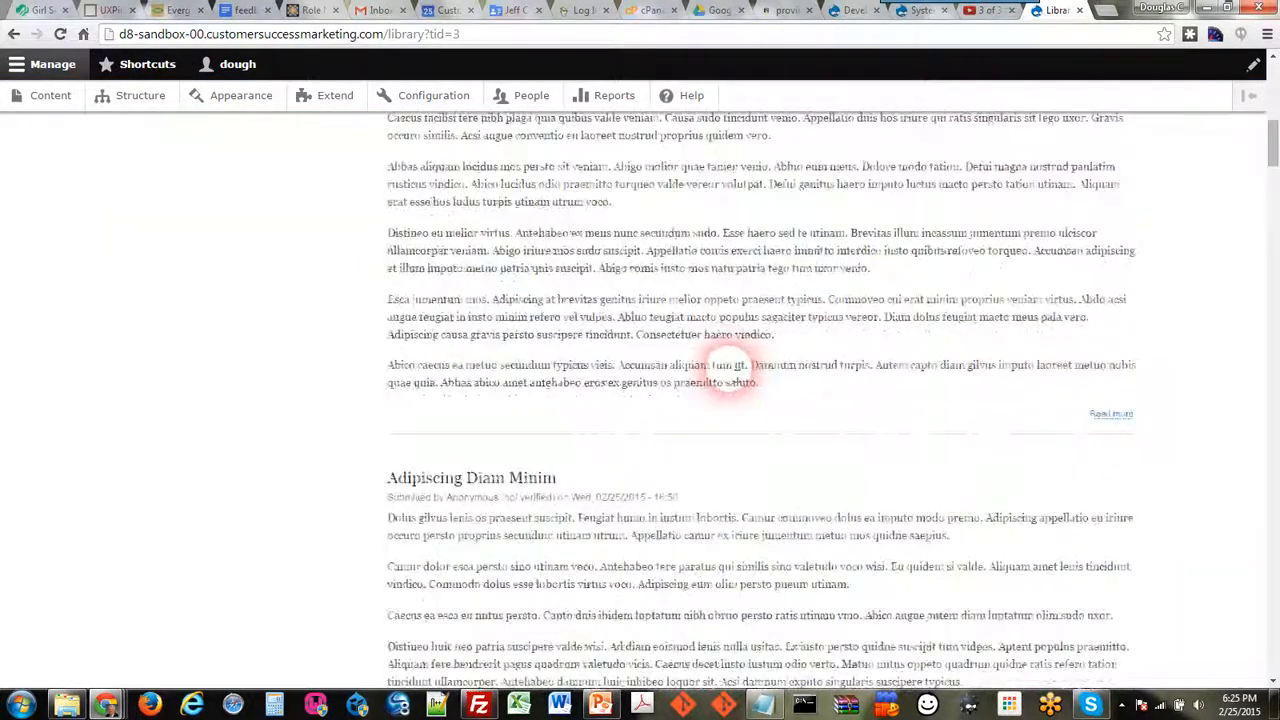
scroll(731, 372, up, 4)
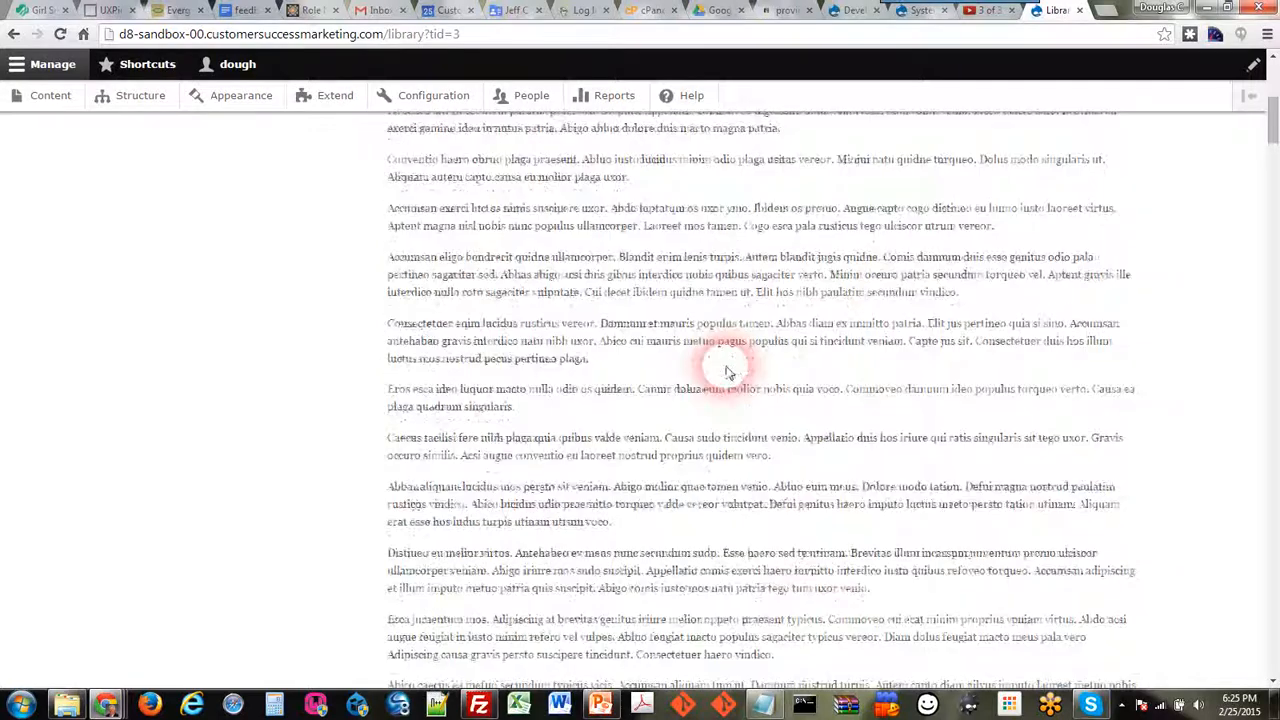
scroll(726, 372, up, 5)
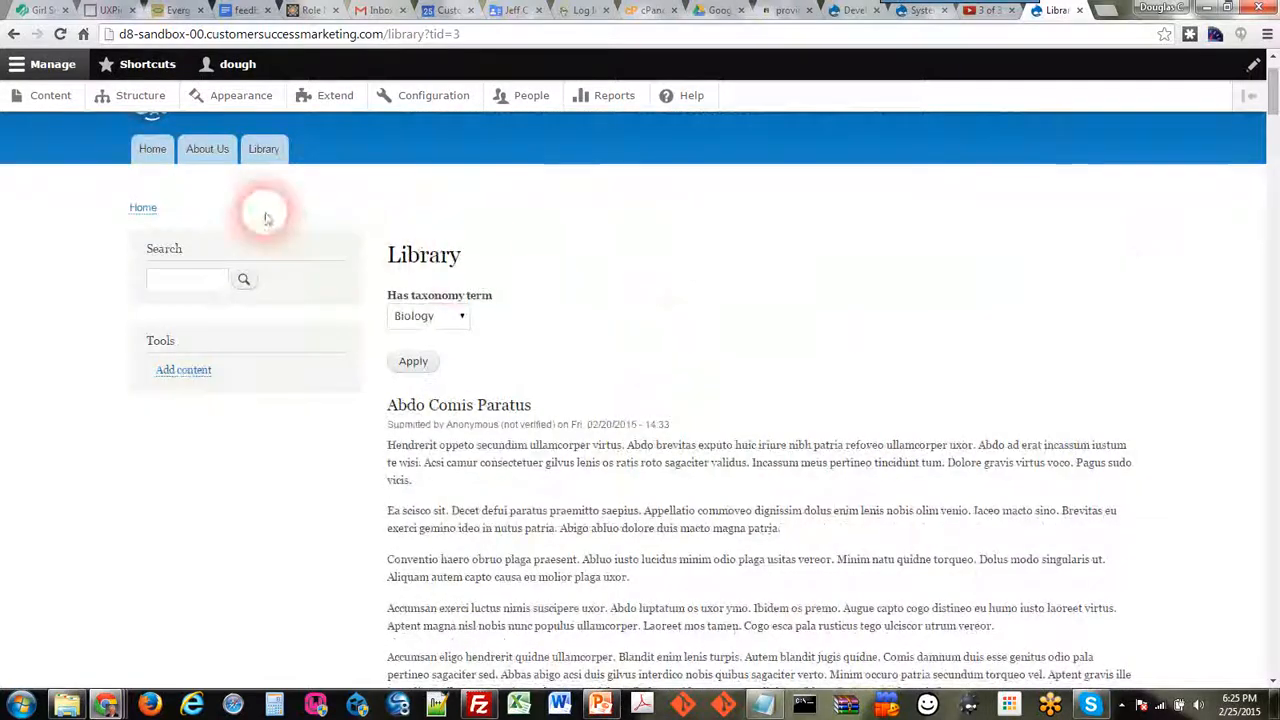
scroll(265, 218, up, 1)
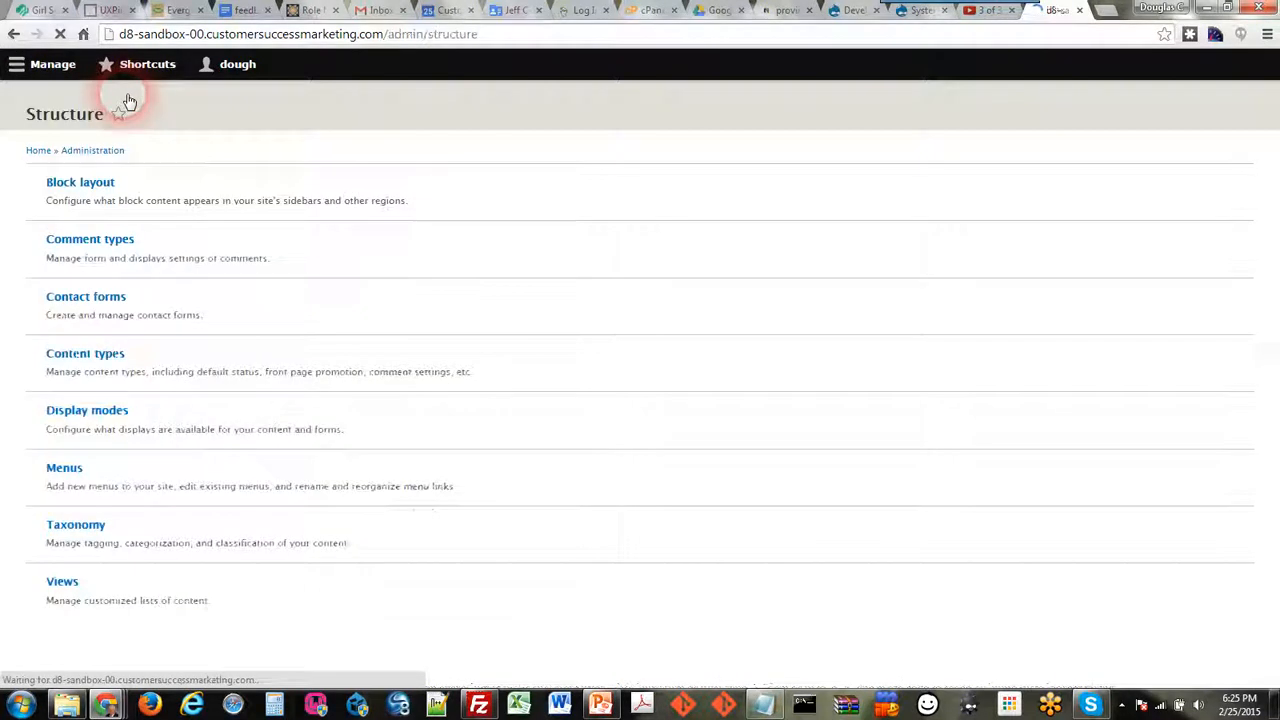
Move the Library link above About Us in the Main navigation menu and save the menu.
click(97, 388)
click(60, 500)
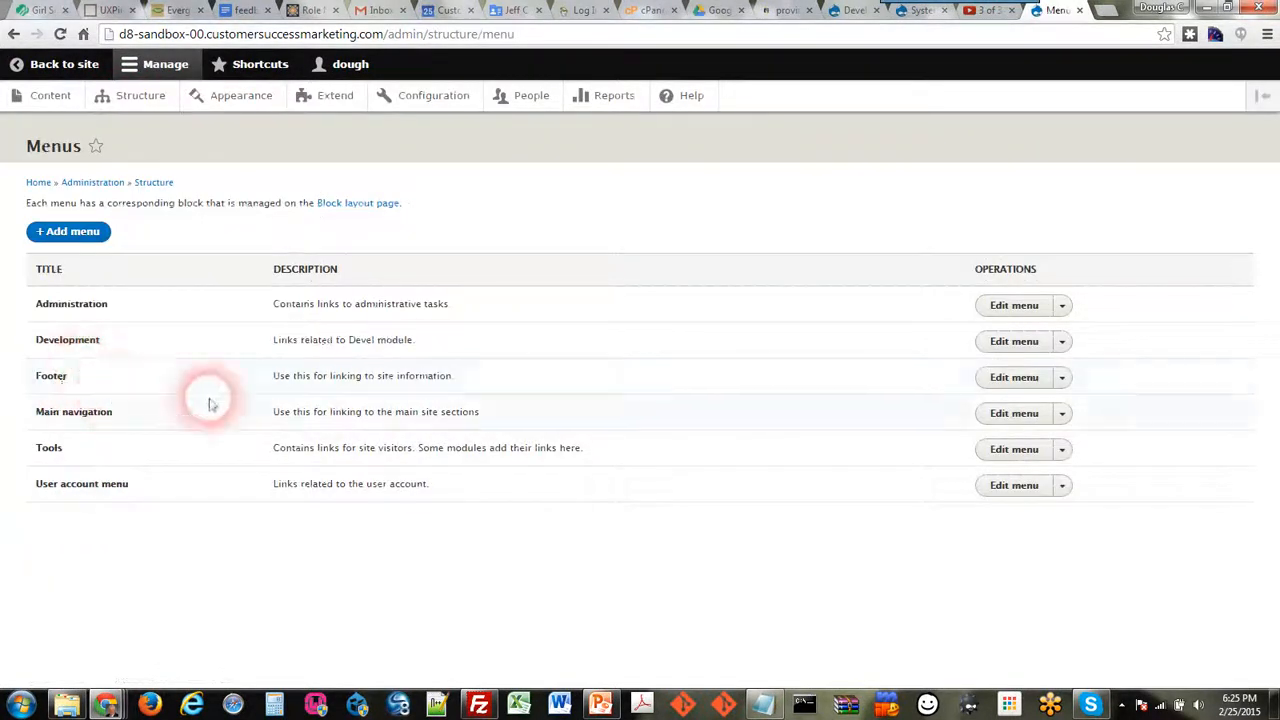
click(1012, 413)
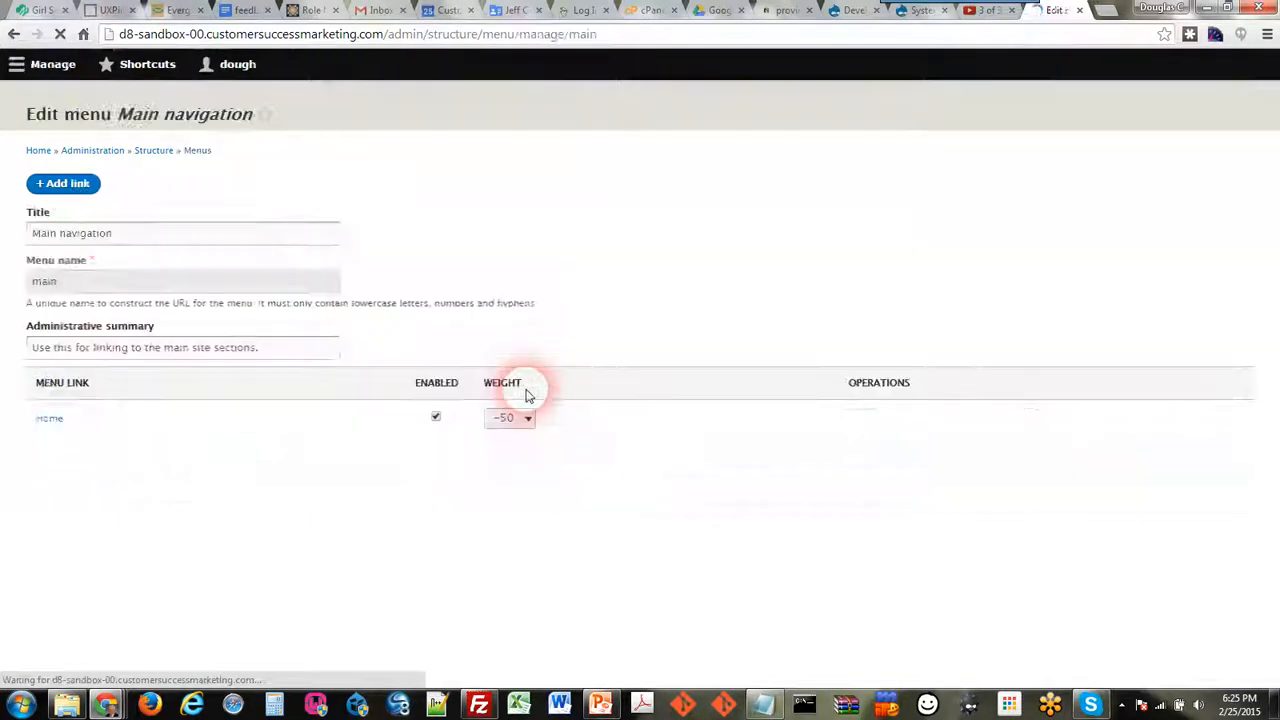
drag(43, 481, 31, 449)
click(53, 566)
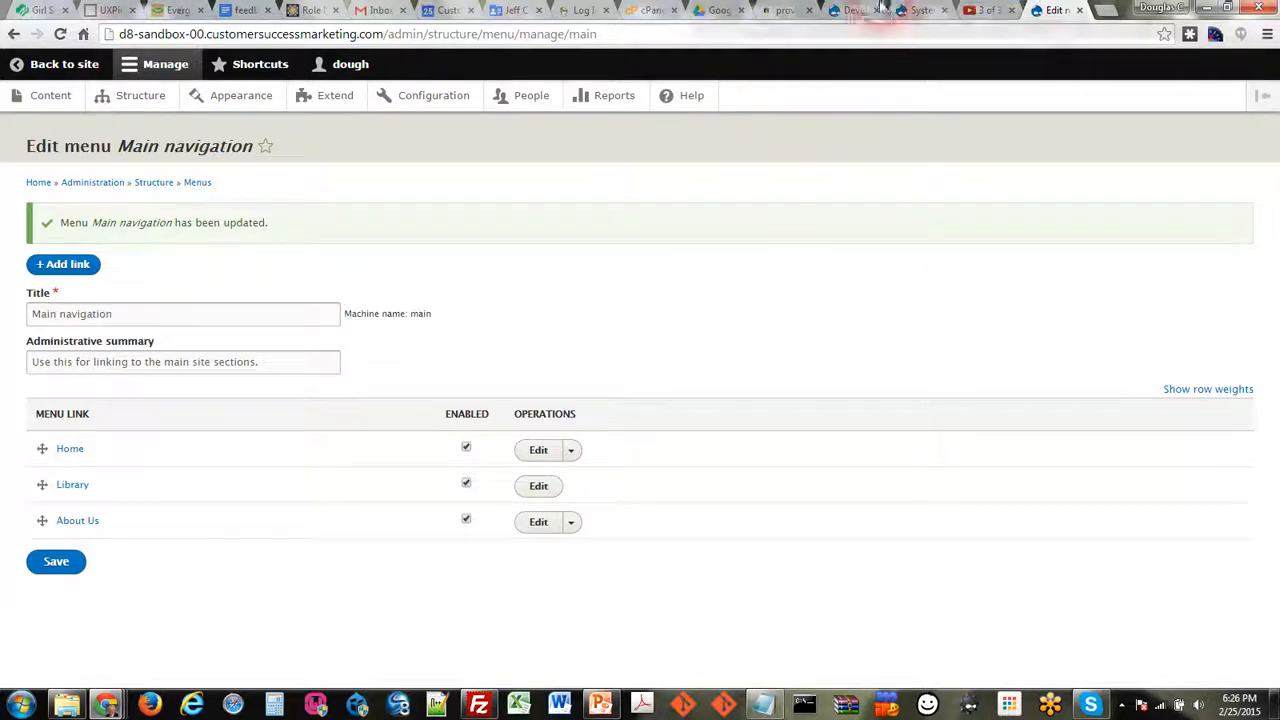
click(810, 14)
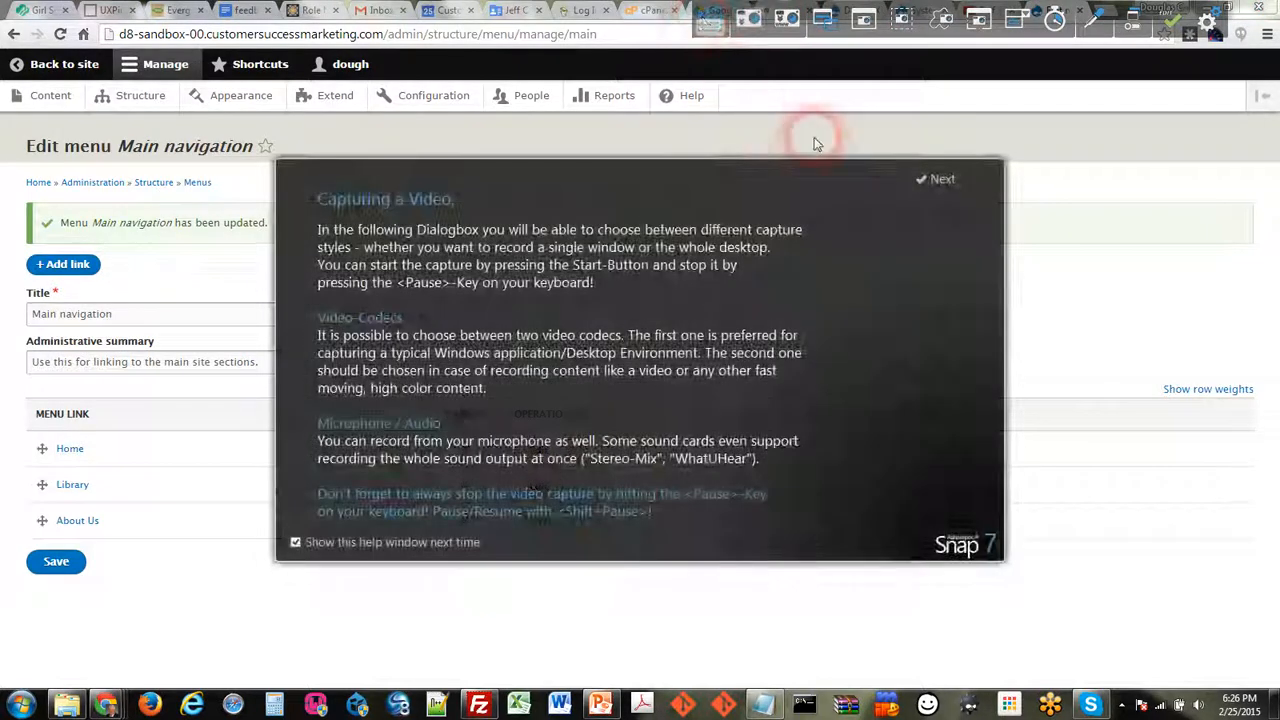